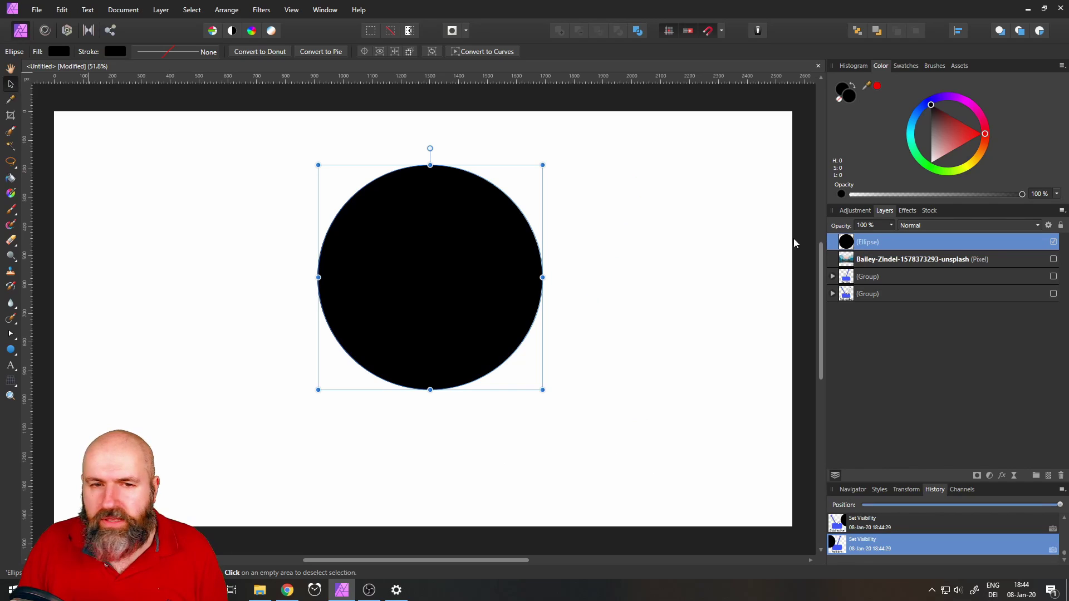
# Move the circle down-left and raise the fill's red, then green, to 255, making it yellow.
pyautogui.moveTo(437, 262); pyautogui.dragTo(421, 290)
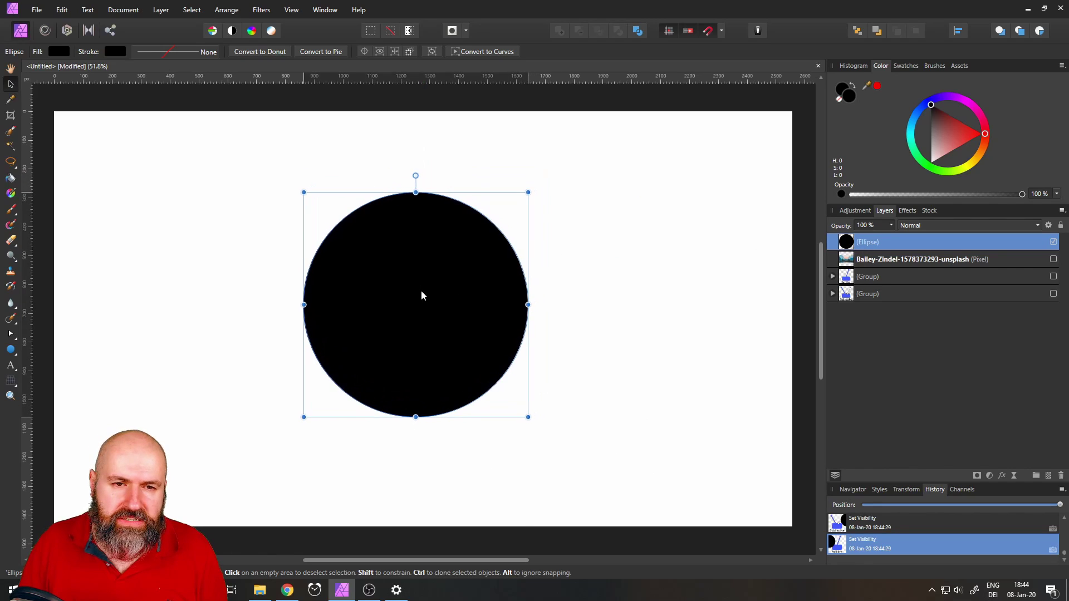
pyautogui.click(56, 50)
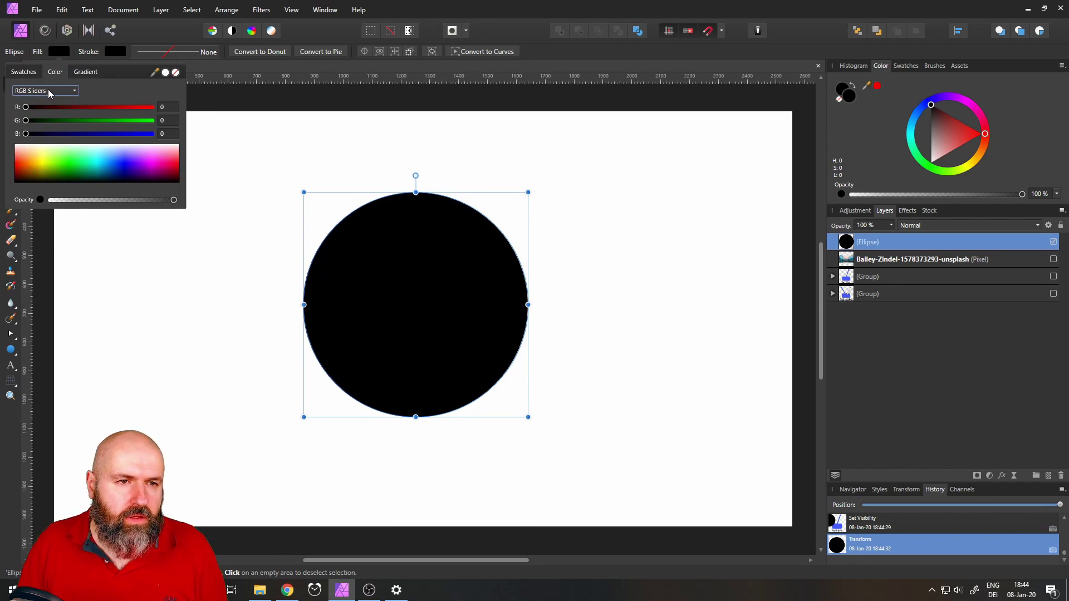
pyautogui.click(26, 108)
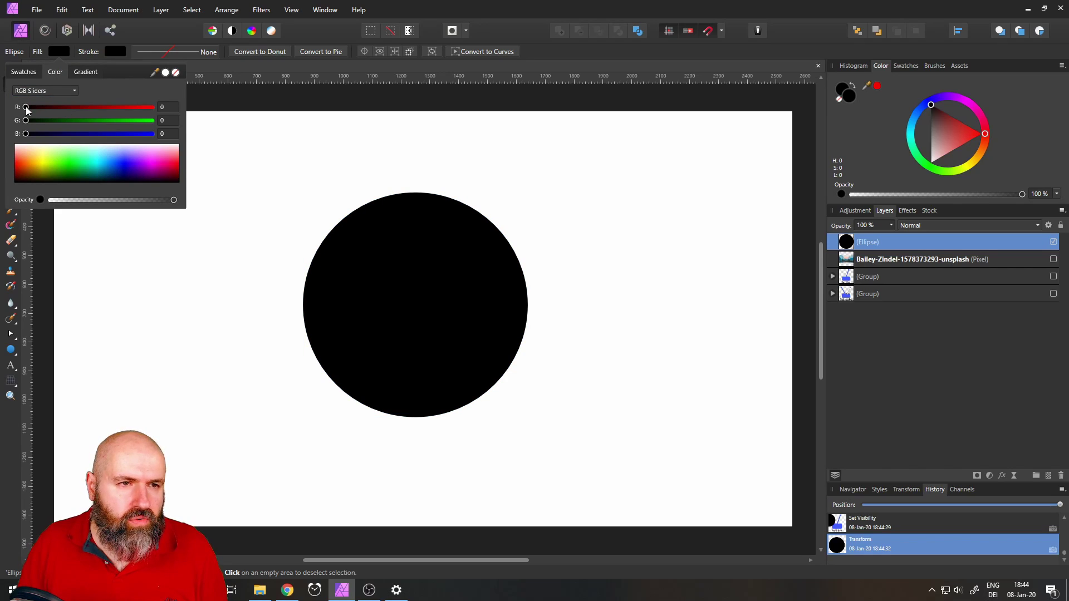
pyautogui.moveTo(27, 109); pyautogui.dragTo(162, 109)
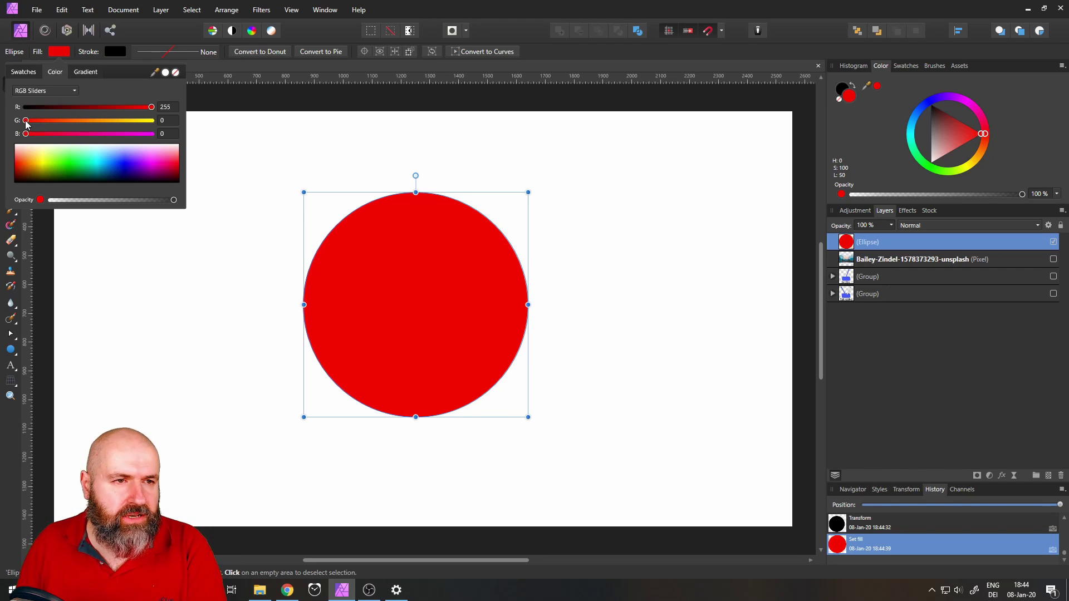
pyautogui.moveTo(28, 121); pyautogui.dragTo(169, 124)
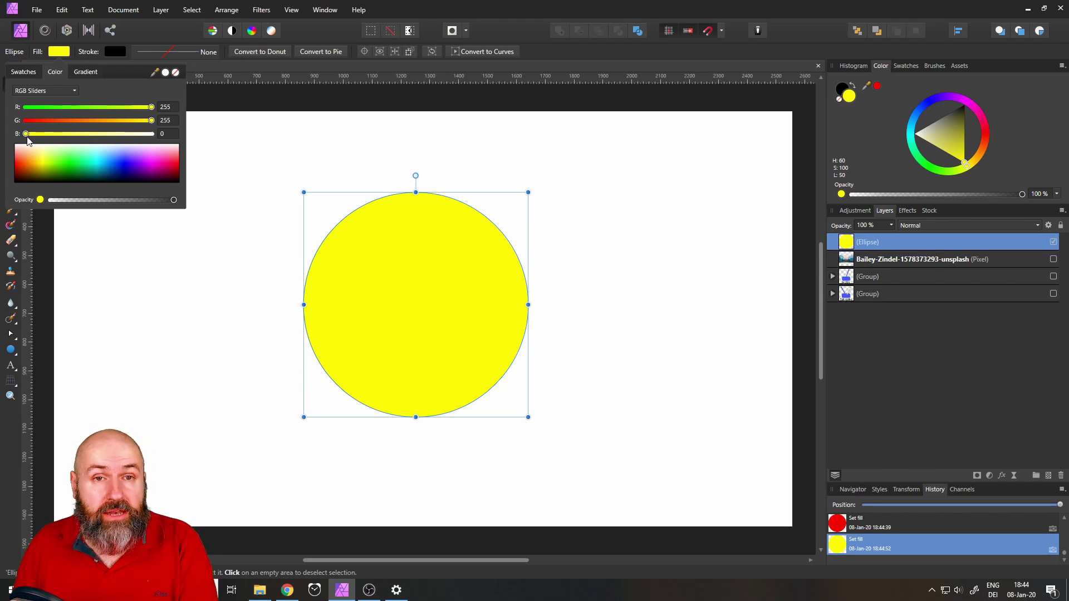
# Turn the fill white, then pink, and finally pick green RGB 0, 160, 60 from the spectrum.
pyautogui.moveTo(26, 134); pyautogui.dragTo(170, 141)
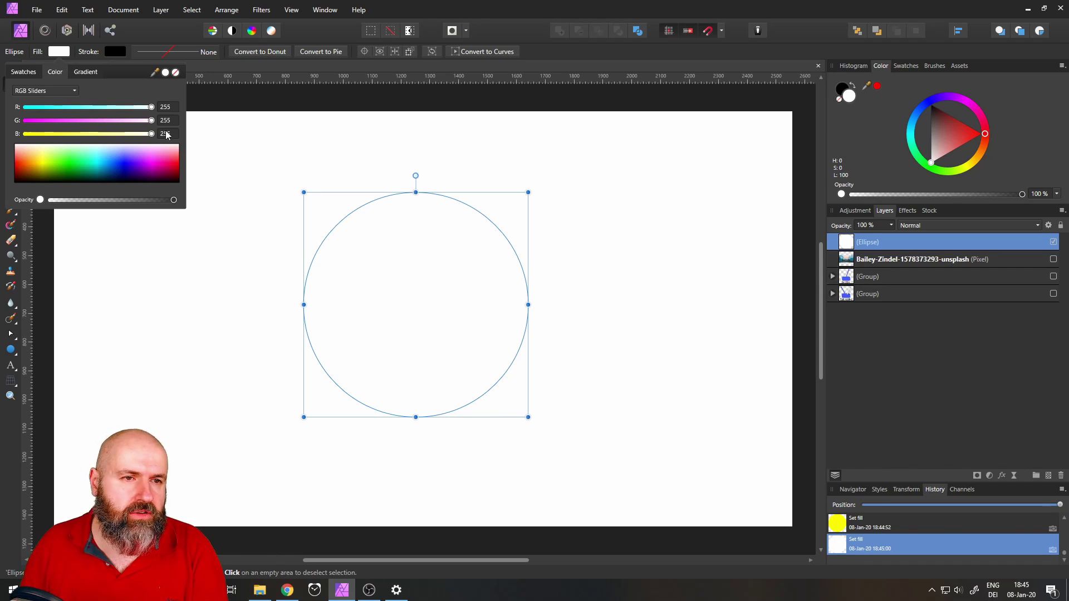
pyautogui.moveTo(150, 121)
pyautogui.mouseDown()
pyautogui.moveTo(77, 120)
pyautogui.moveTo(149, 133)
pyautogui.moveTo(102, 132)
pyautogui.moveTo(132, 134)
pyautogui.moveTo(84, 105)
pyautogui.moveTo(110, 106)
pyautogui.moveTo(77, 120)
pyautogui.moveTo(123, 134)
pyautogui.moveTo(80, 119)
pyautogui.mouseUp()
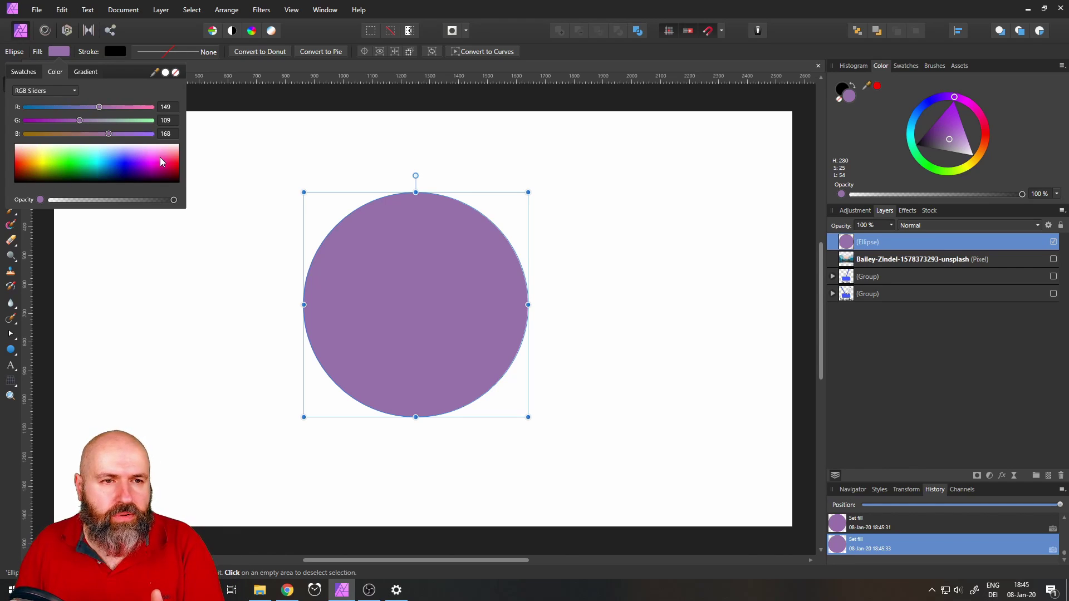
pyautogui.moveTo(79, 162); pyautogui.dragTo(79, 171)
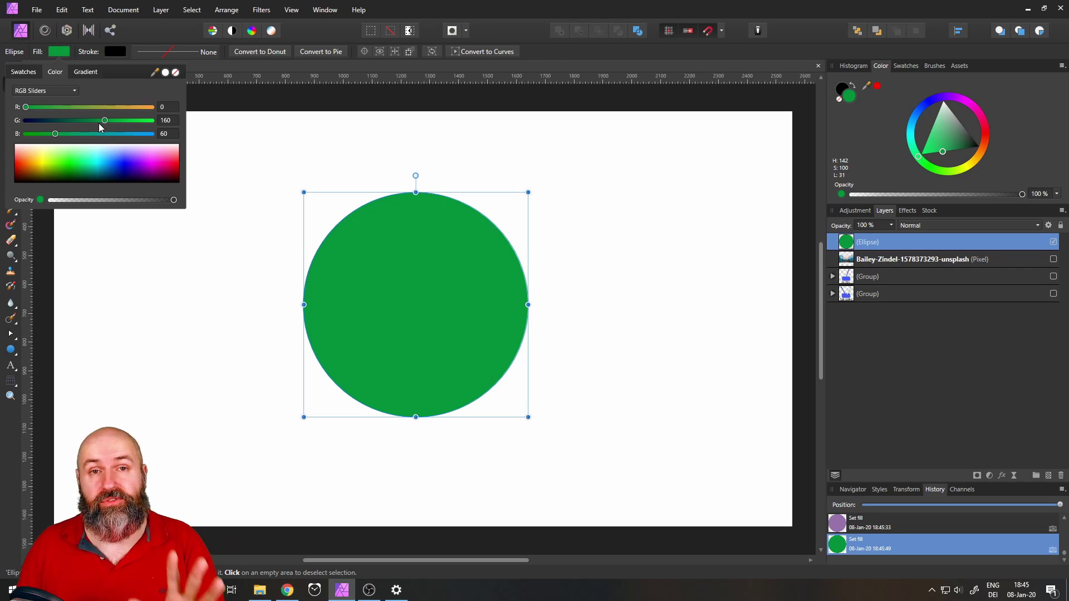
pyautogui.click(51, 90)
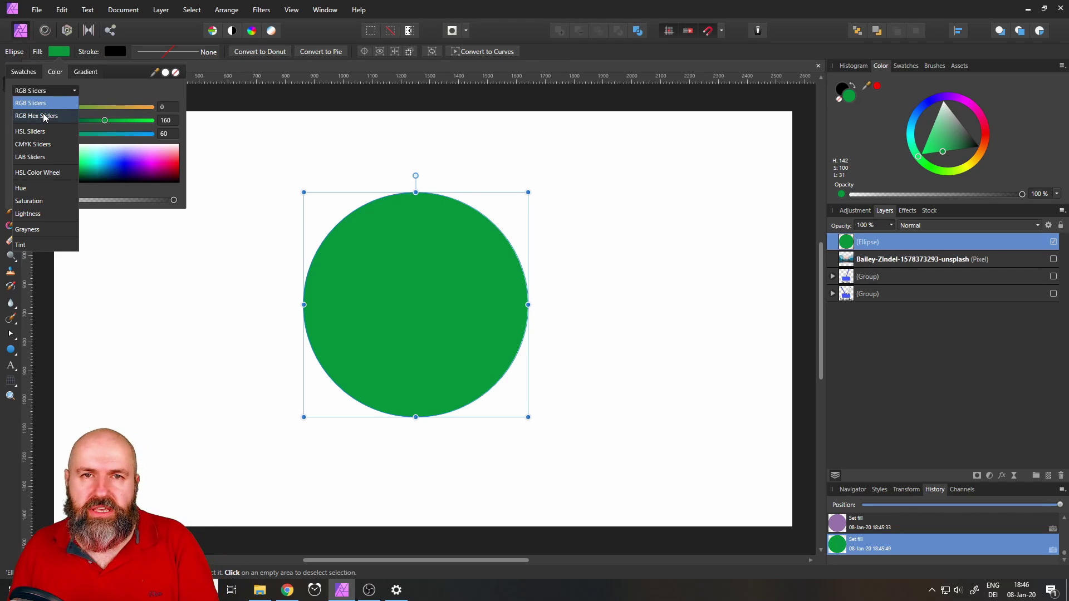
# Switch to RGB Hex sliders and change the fill from teal to light blue #6799FF.
pyautogui.click(45, 116)
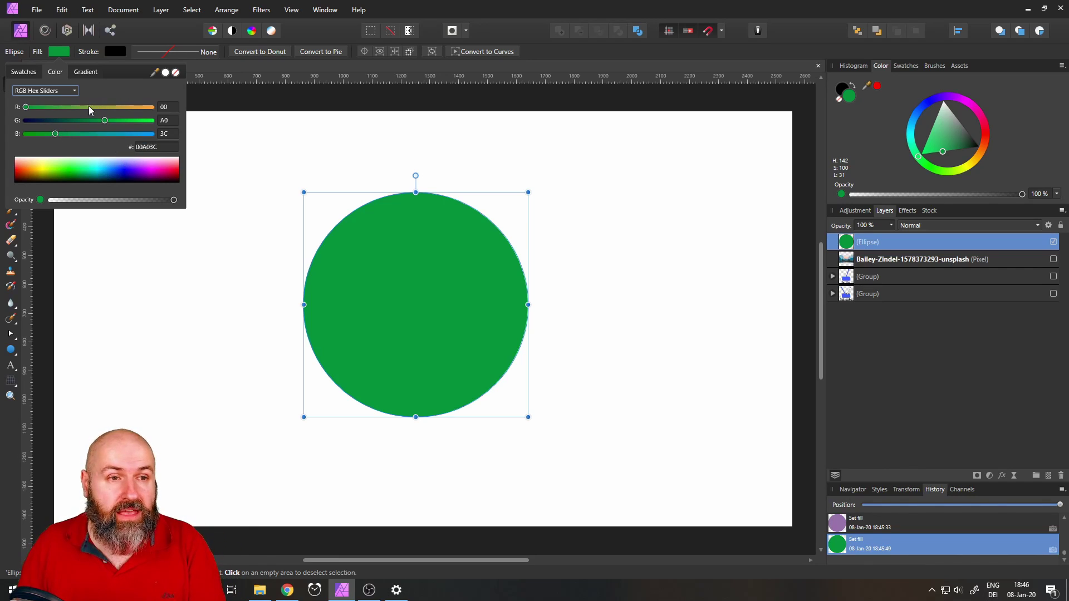
pyautogui.moveTo(106, 121); pyautogui.dragTo(69, 133)
pyautogui.moveTo(84, 169); pyautogui.dragTo(115, 165)
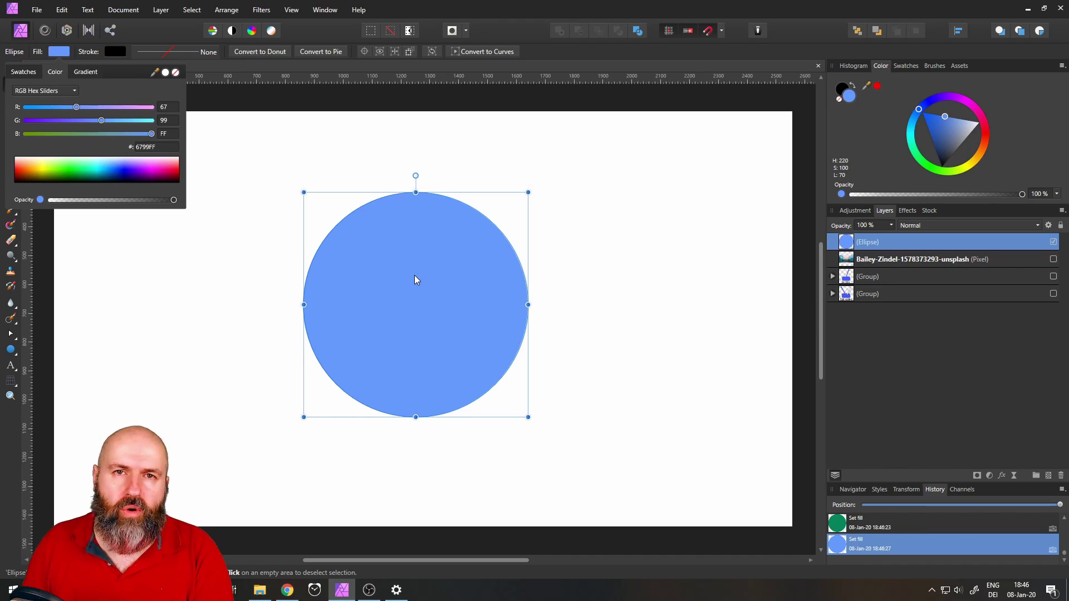
pyautogui.click(151, 148)
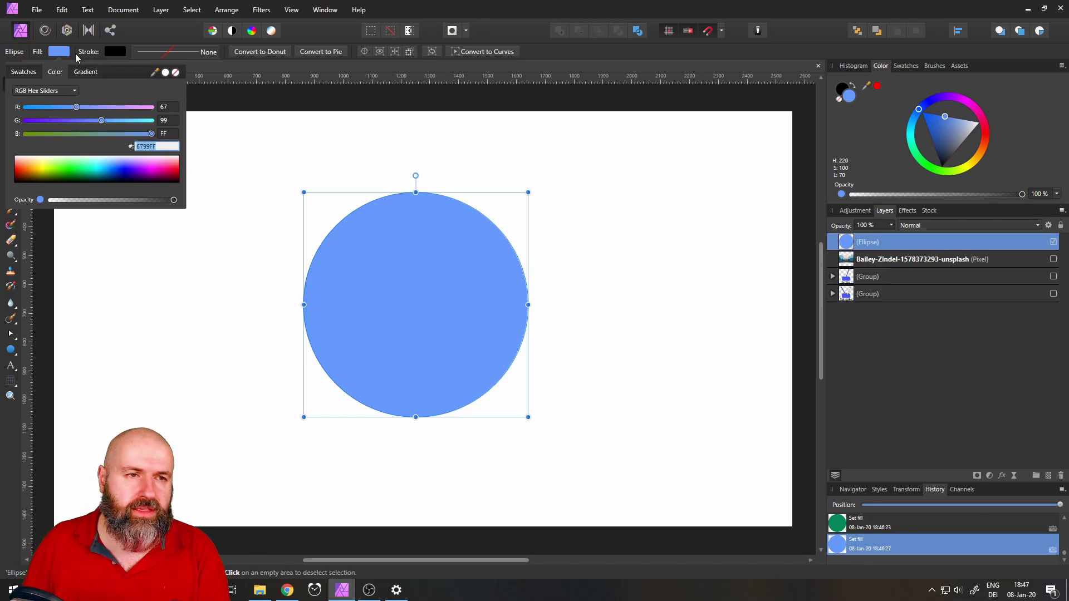
pyautogui.click(70, 96)
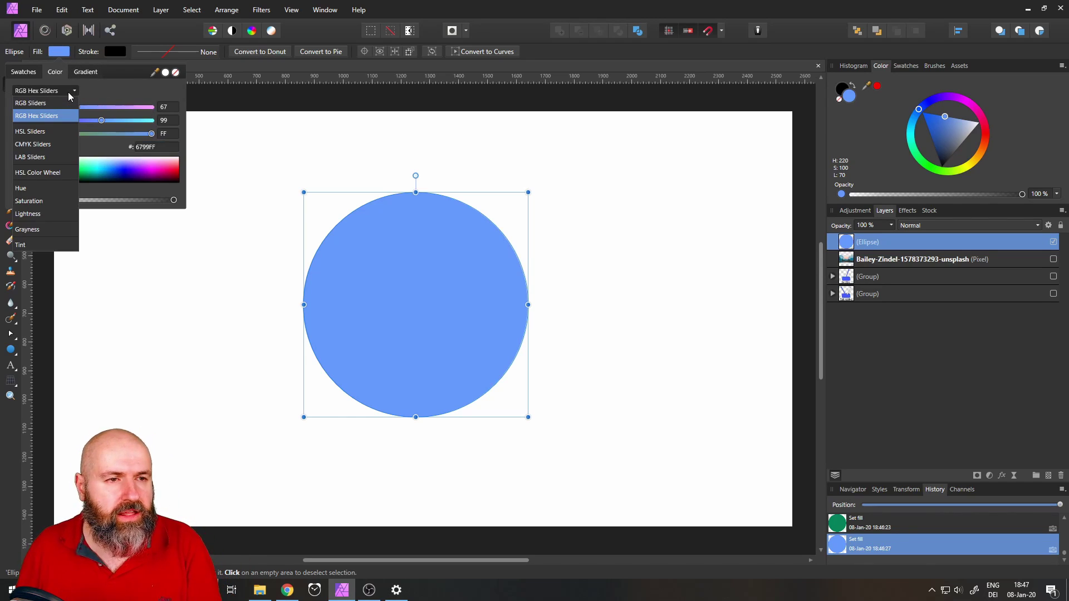
# Switch to CMYK sliders and test cyan and magenta values, leaving the circle white.
pyautogui.click(42, 145)
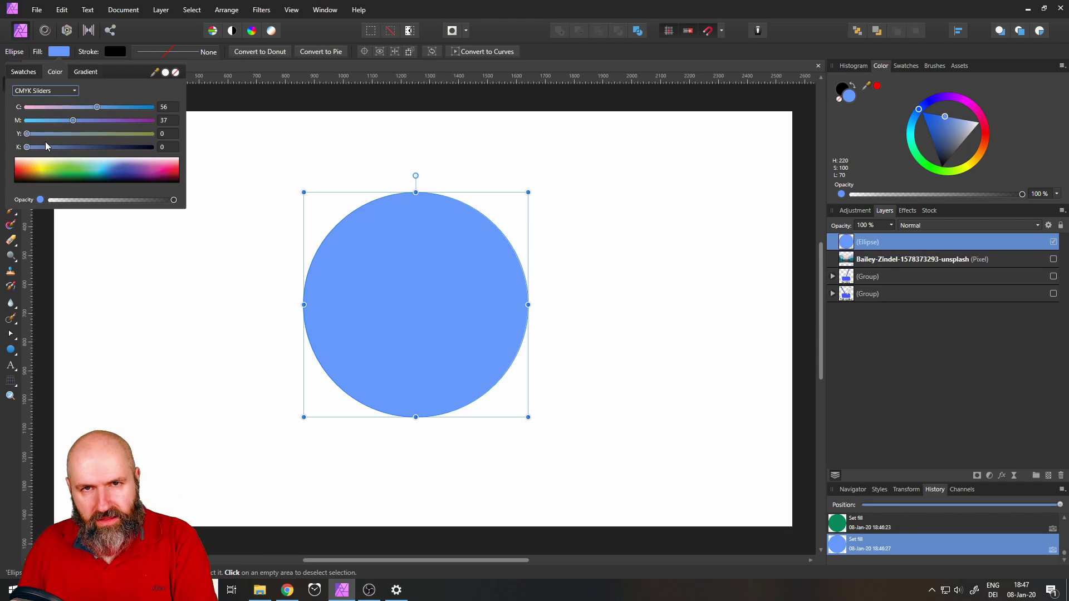
pyautogui.click(97, 107)
pyautogui.moveTo(97, 107); pyautogui.dragTo(3, 112)
pyautogui.moveTo(73, 120); pyautogui.dragTo(2, 121)
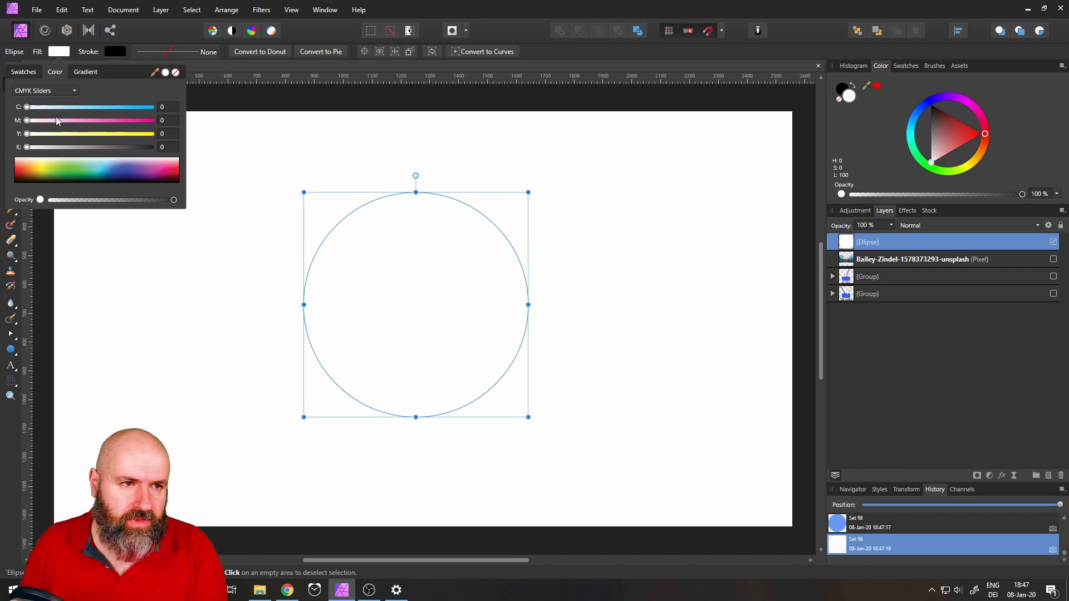
pyautogui.moveTo(28, 107); pyautogui.dragTo(174, 109)
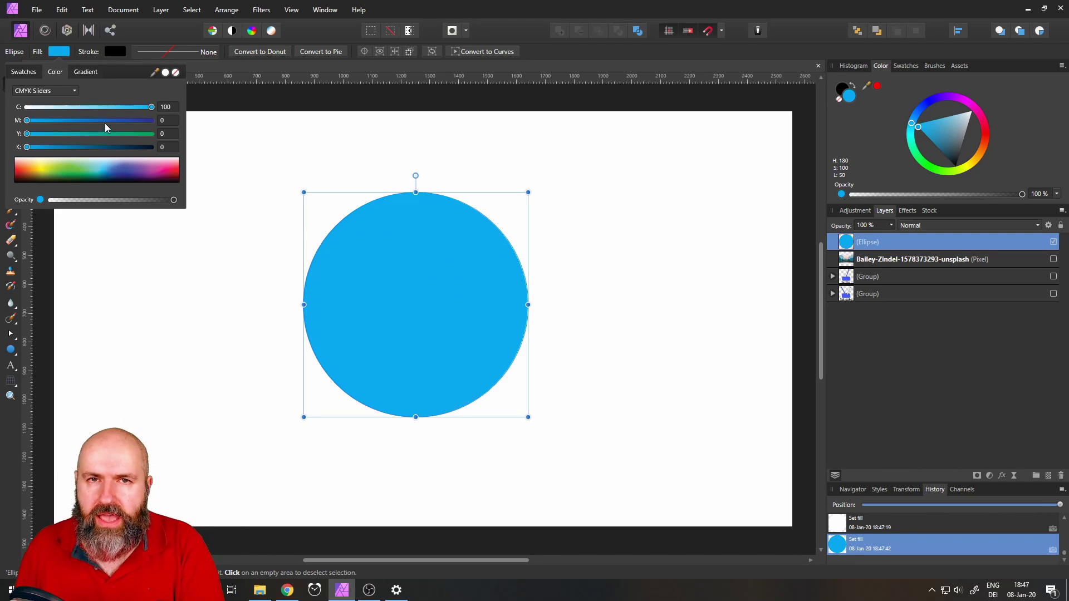
pyautogui.moveTo(152, 106); pyautogui.dragTo(25, 108)
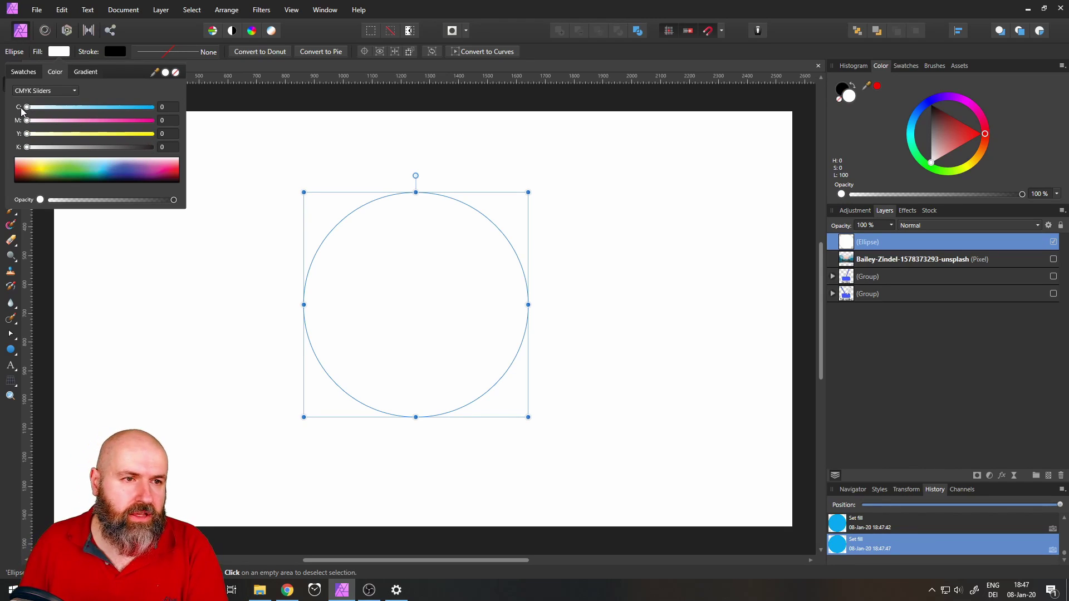
# Raise C, M, Y and K, then ease back to dark grey-brown C54 M51 Y61 K54.
pyautogui.moveTo(27, 107); pyautogui.dragTo(169, 107)
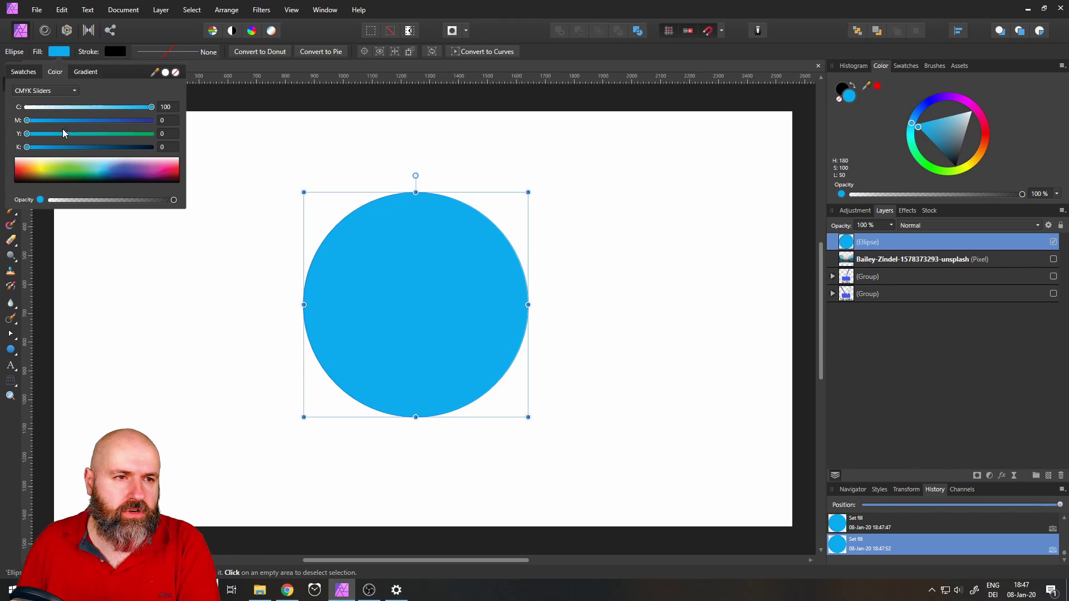
pyautogui.moveTo(27, 120); pyautogui.dragTo(157, 121)
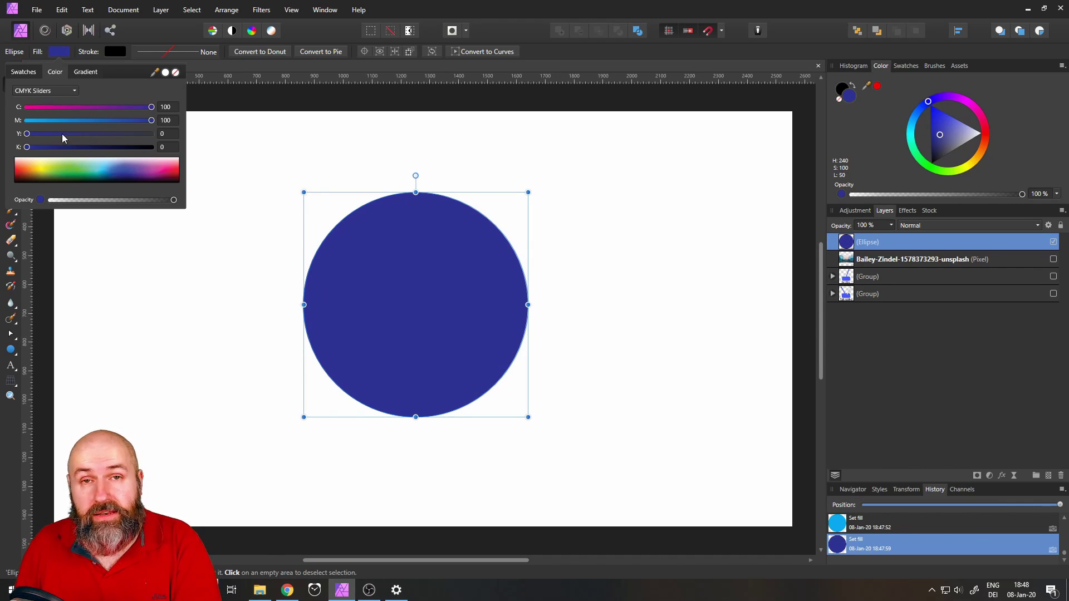
pyautogui.moveTo(27, 134); pyautogui.dragTo(172, 136)
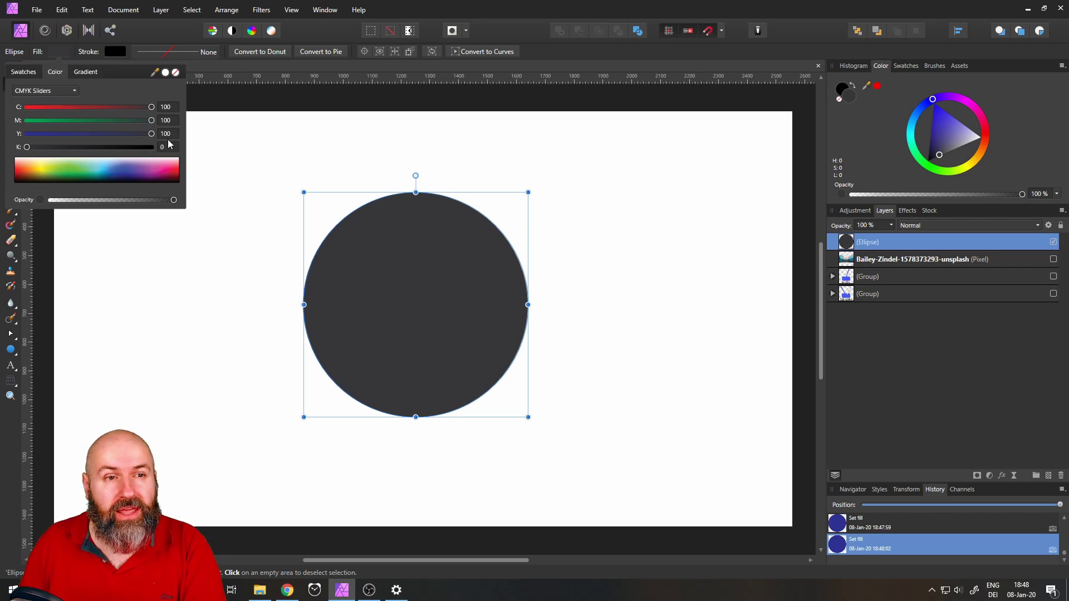
pyautogui.moveTo(26, 148); pyautogui.dragTo(162, 149)
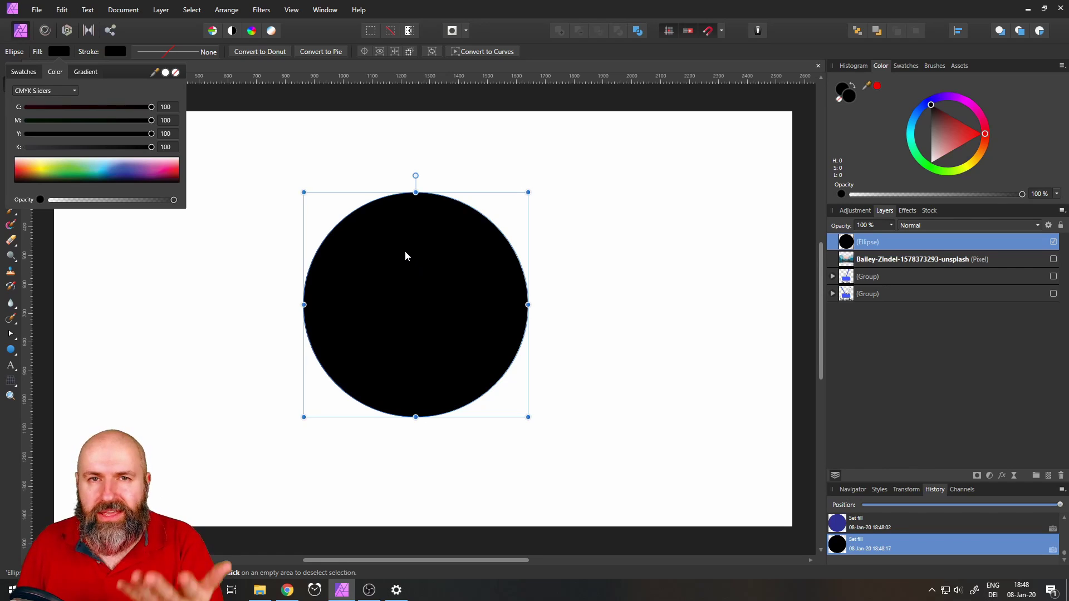
pyautogui.moveTo(150, 147); pyautogui.dragTo(97, 149)
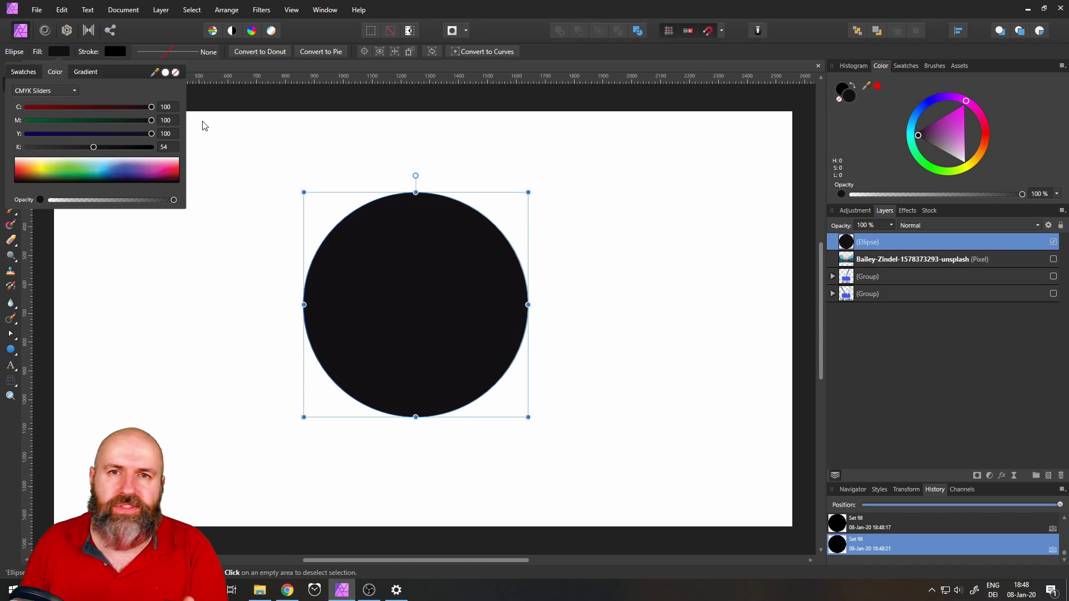
pyautogui.moveTo(151, 121); pyautogui.dragTo(101, 115)
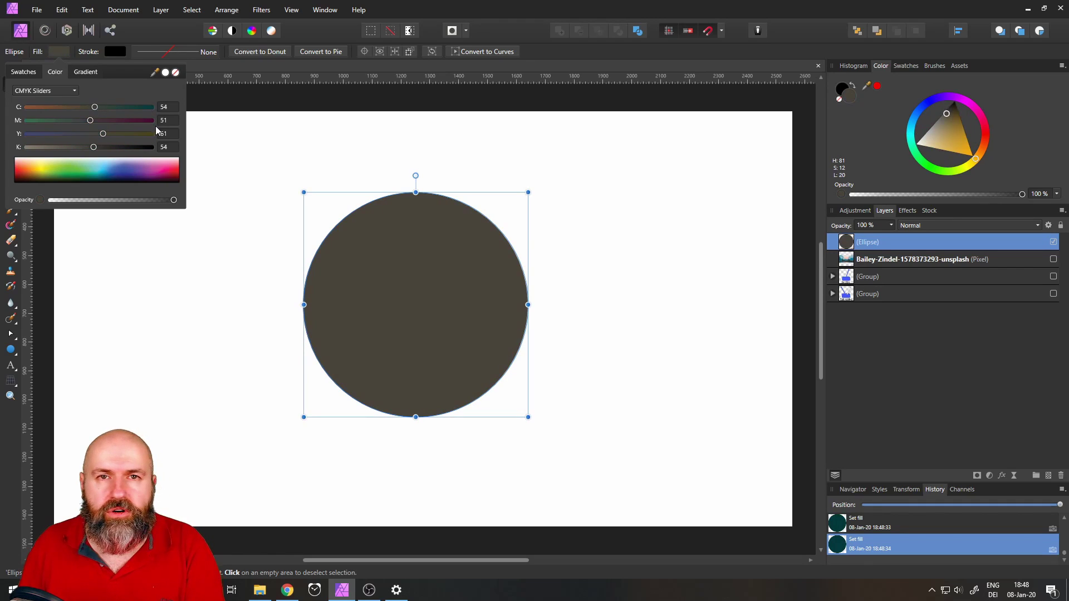
pyautogui.click(124, 10)
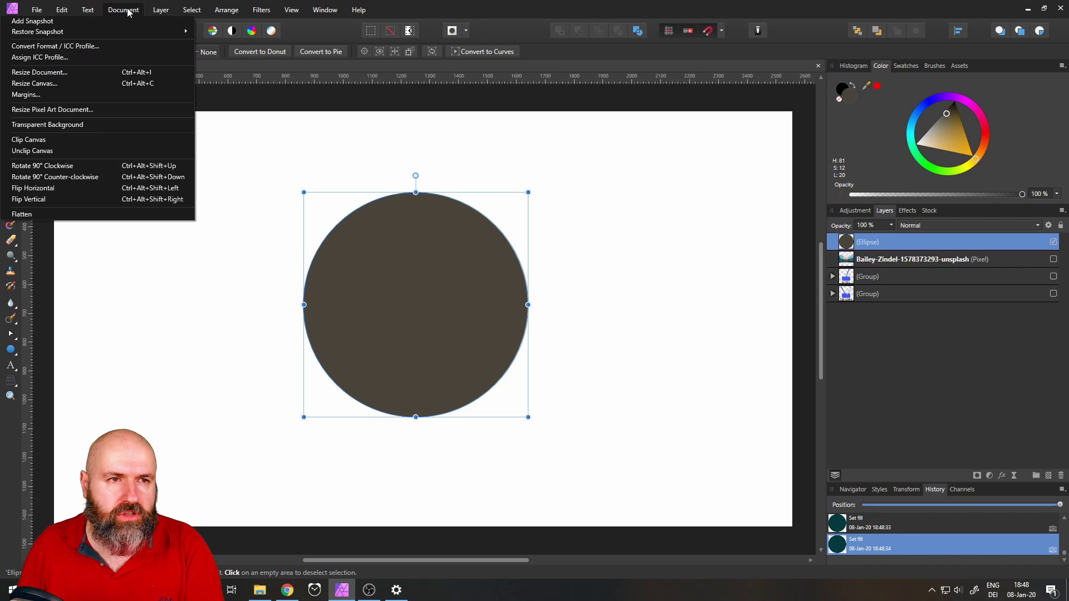
pyautogui.click(55, 47)
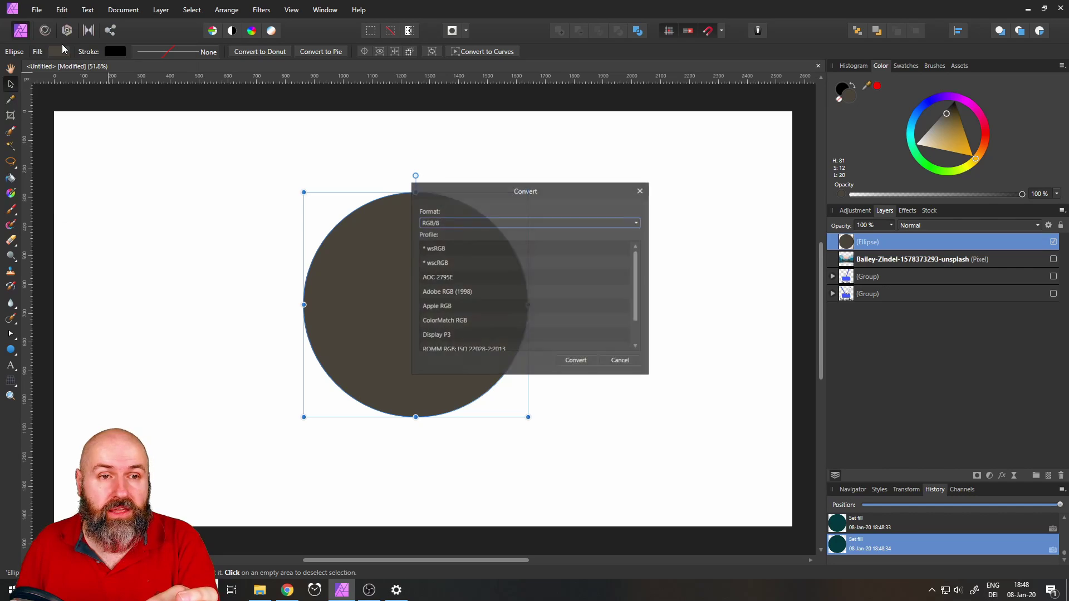
pyautogui.click(454, 217)
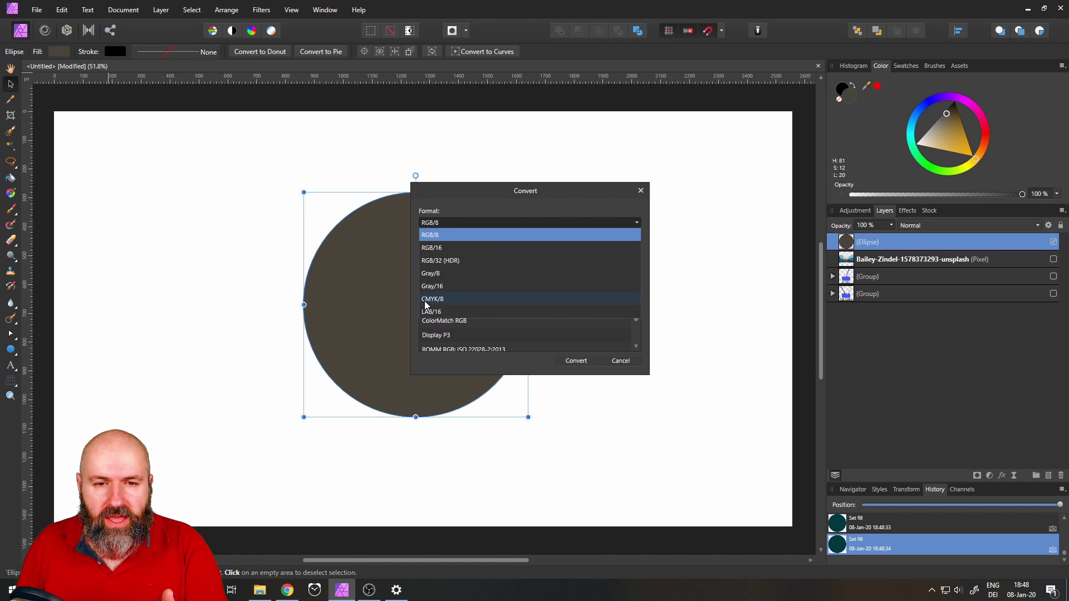
pyautogui.click(619, 362)
pyautogui.click(619, 361)
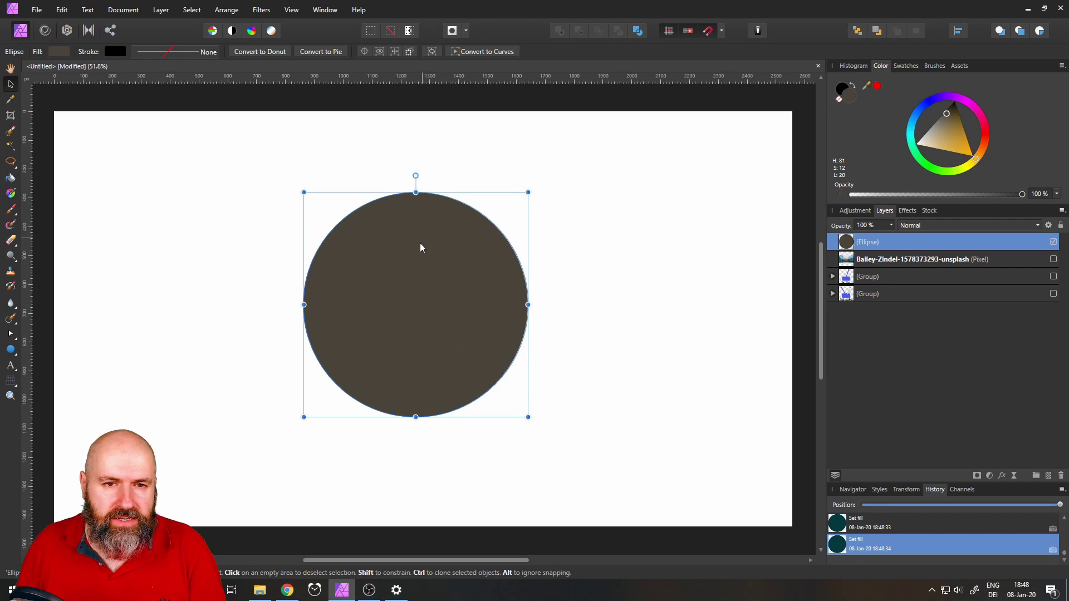
# Reopen the fill settings and lower black to 52, giving C54 M51 Y61 K52.
pyautogui.click(60, 52)
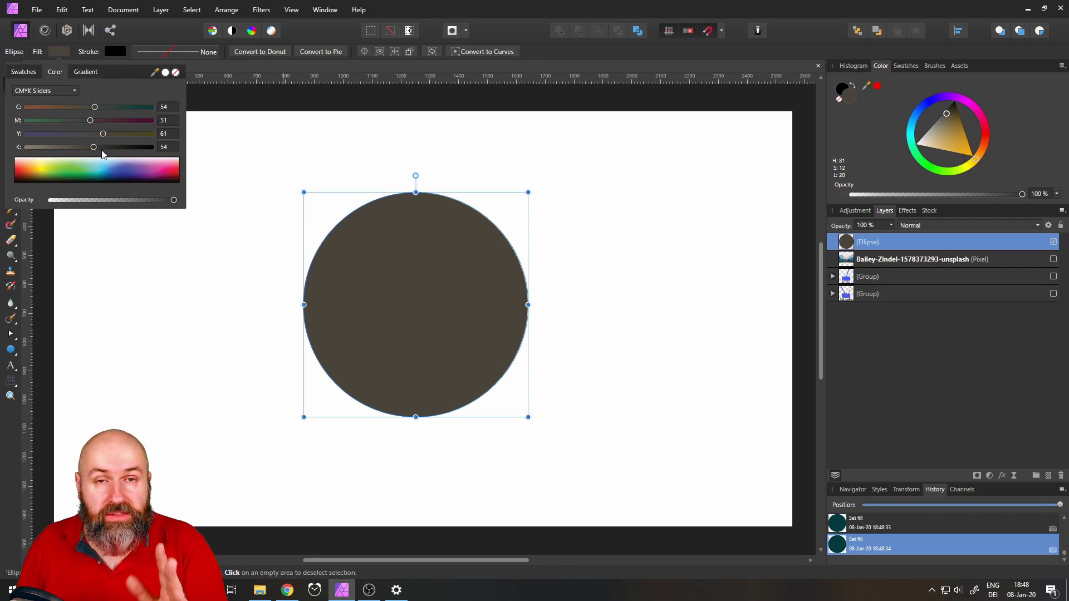
pyautogui.moveTo(94, 147)
pyautogui.mouseDown()
pyautogui.moveTo(27, 147)
pyautogui.moveTo(210, 158)
pyautogui.moveTo(30, 149)
pyautogui.moveTo(157, 153)
pyautogui.moveTo(91, 148)
pyautogui.mouseUp()
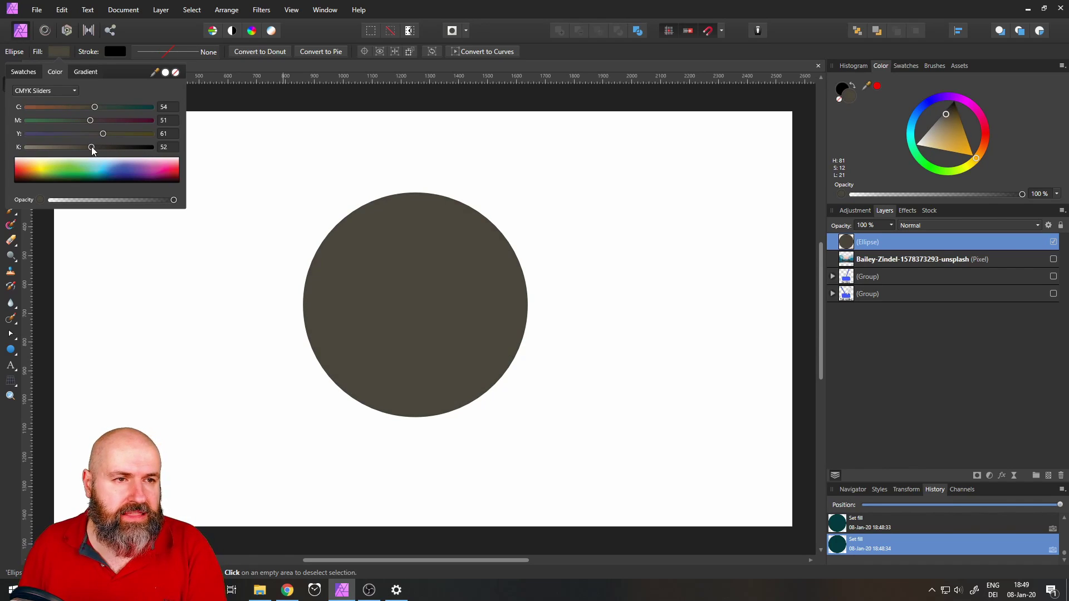
pyautogui.click(61, 94)
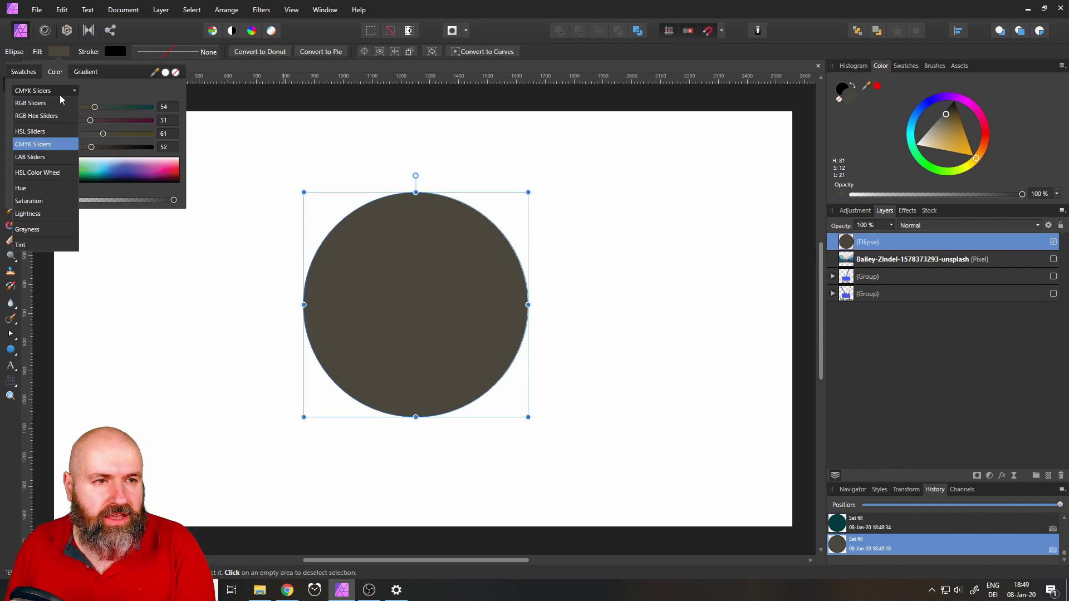
# Switch to HSL sliders and drag H, S, L through greens and blues, ending black at H198 S0 L0.
pyautogui.click(39, 132)
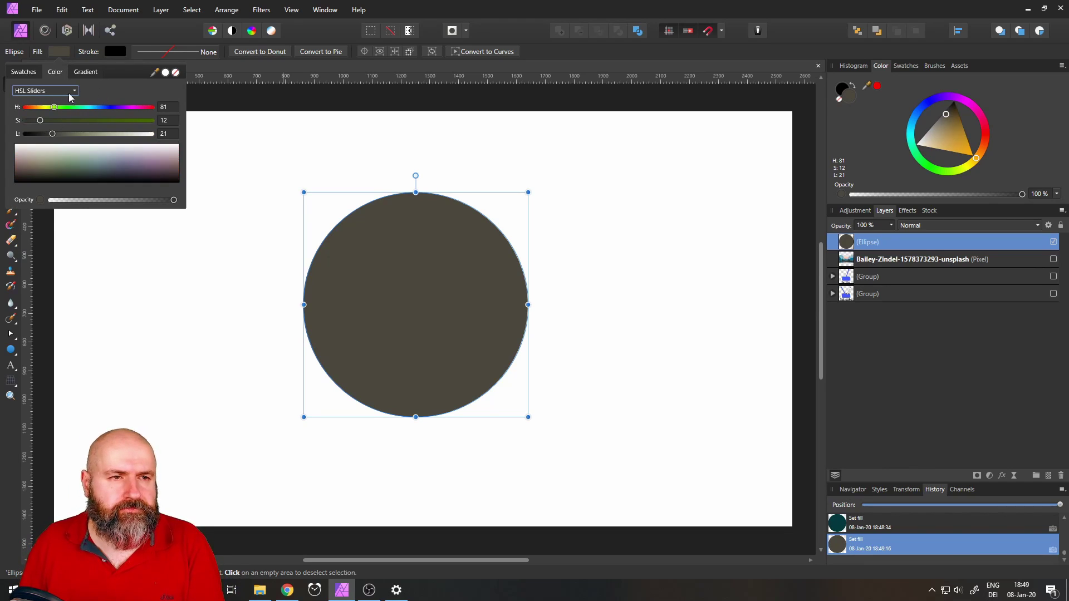
pyautogui.moveTo(56, 109); pyautogui.dragTo(129, 120)
pyautogui.moveTo(52, 134); pyautogui.dragTo(128, 121)
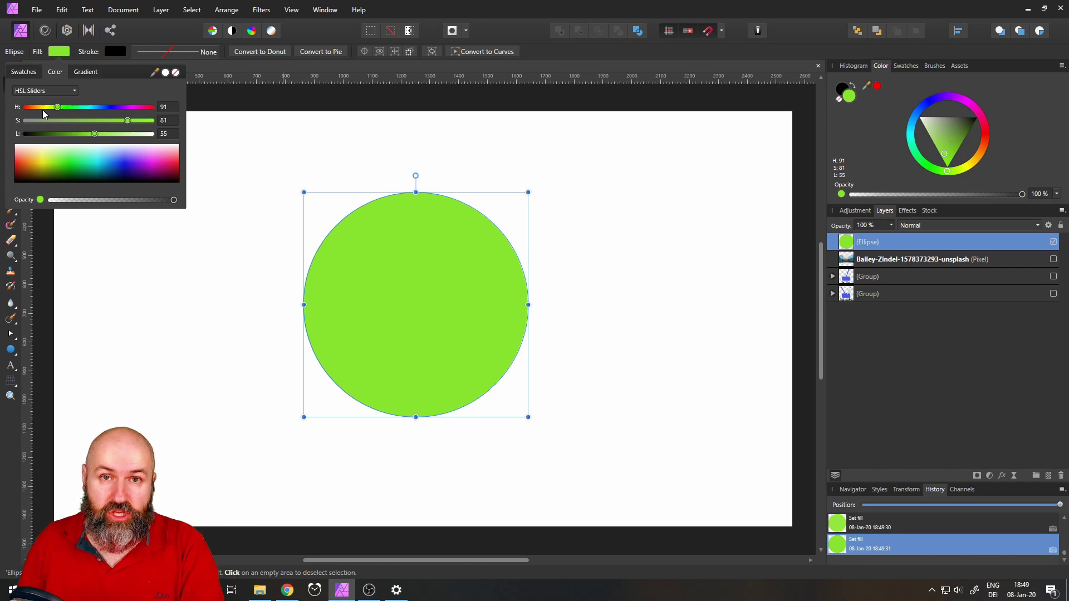
pyautogui.moveTo(59, 106); pyautogui.dragTo(26, 120)
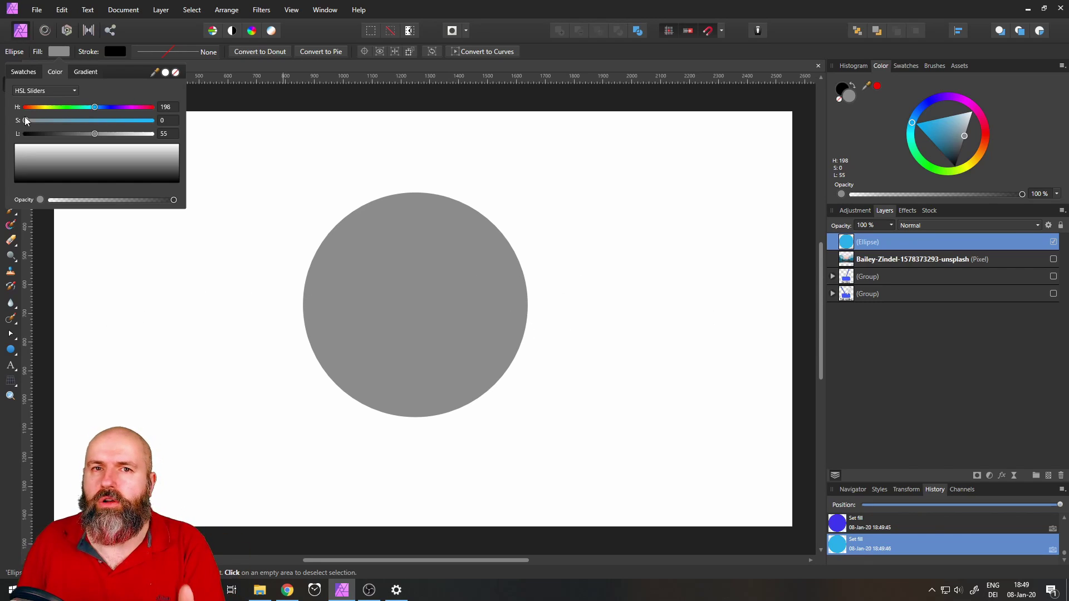
pyautogui.moveTo(24, 119); pyautogui.dragTo(159, 125)
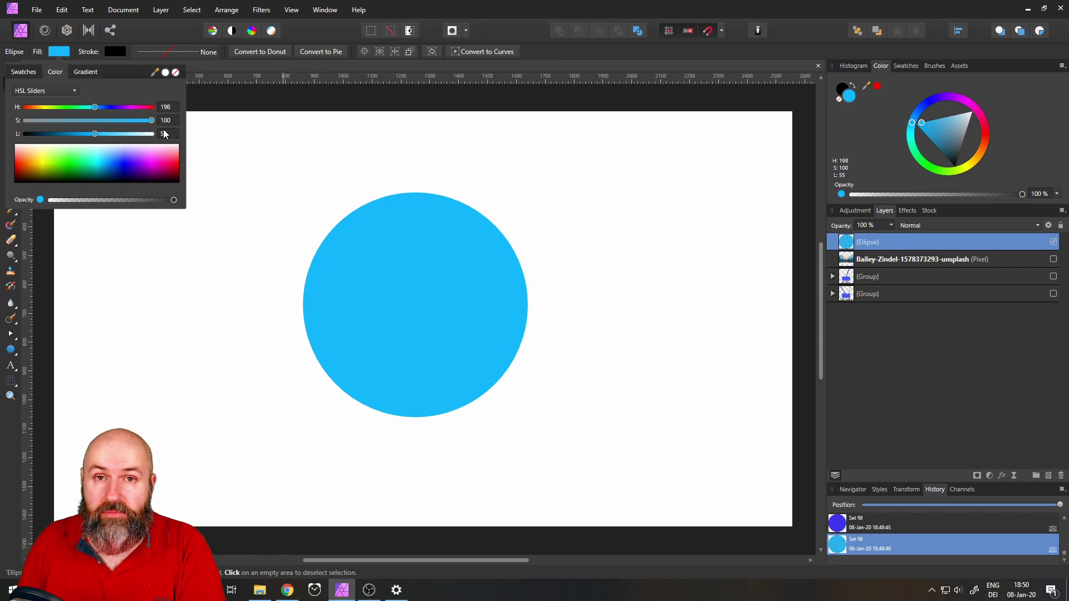
pyautogui.moveTo(151, 120); pyautogui.dragTo(14, 138)
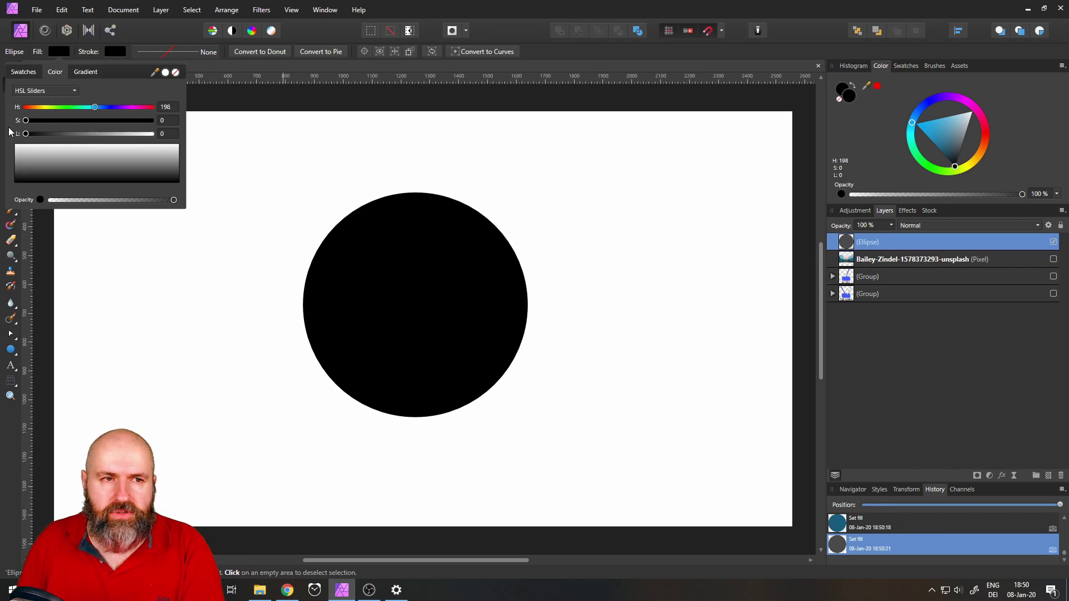
# Raise lightness to white, push saturation to 100, then settle on blue H198 S54 L53.
pyautogui.moveTo(26, 133); pyautogui.dragTo(168, 131)
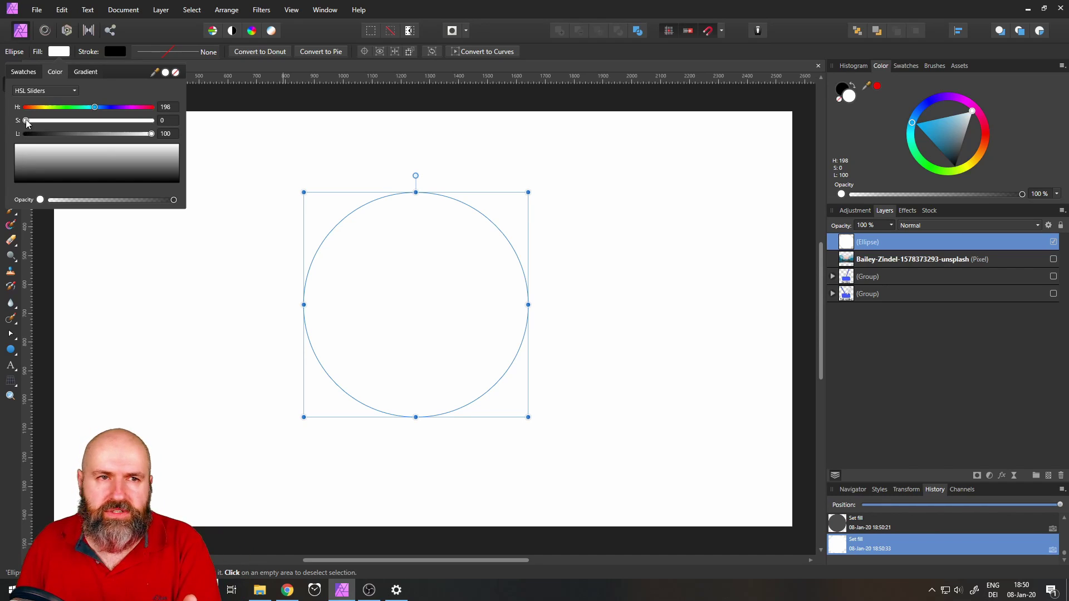
pyautogui.moveTo(25, 120); pyautogui.dragTo(83, 121)
pyautogui.moveTo(190, 127); pyautogui.dragTo(162, 119)
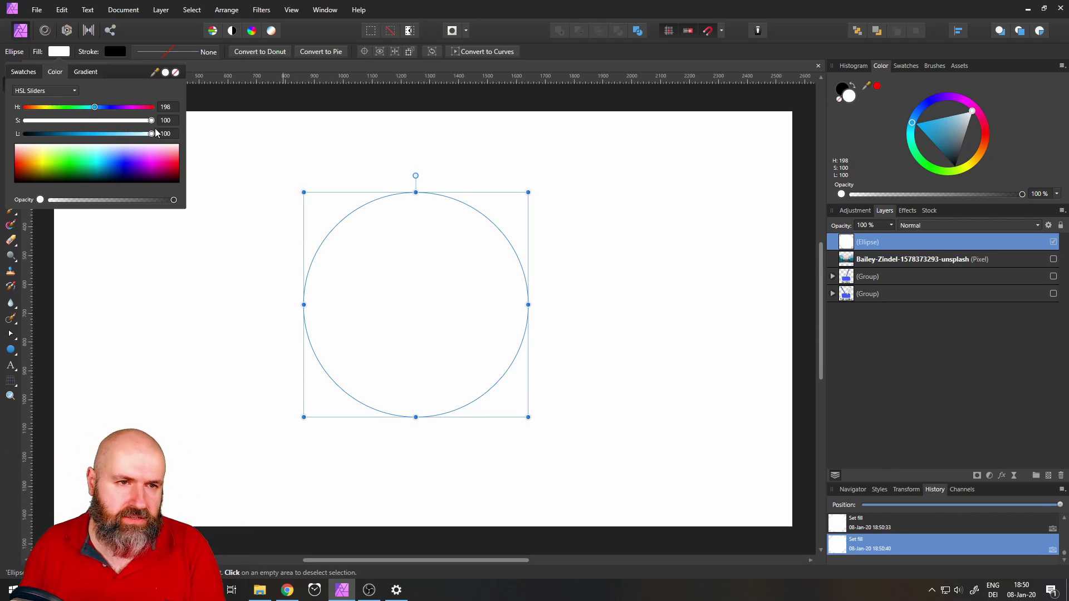
pyautogui.moveTo(150, 134); pyautogui.dragTo(95, 142)
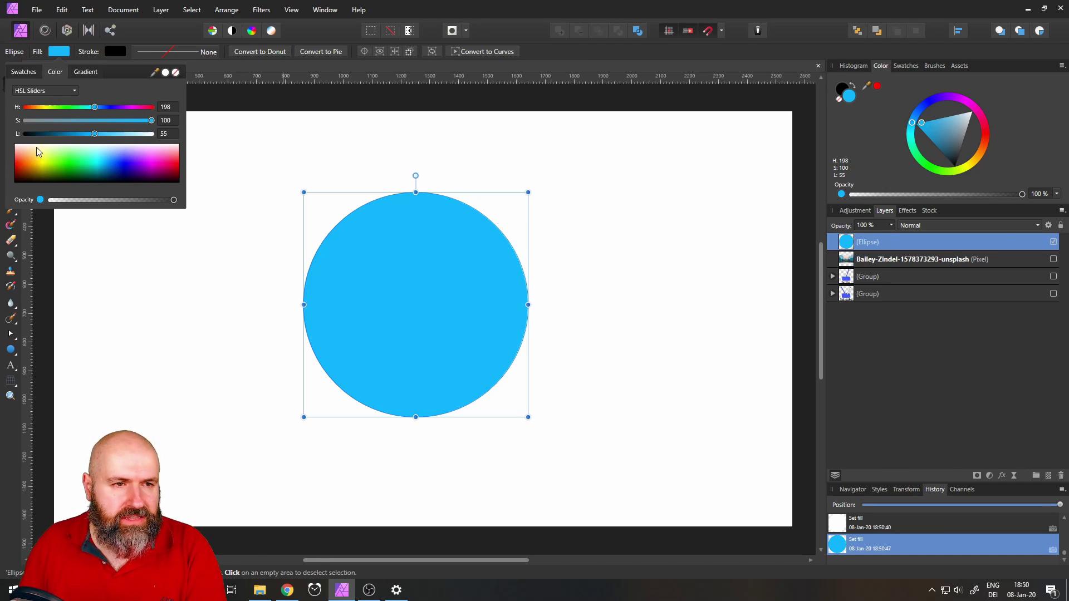
pyautogui.moveTo(152, 120); pyautogui.dragTo(116, 133)
pyautogui.moveTo(74, 134); pyautogui.dragTo(93, 134)
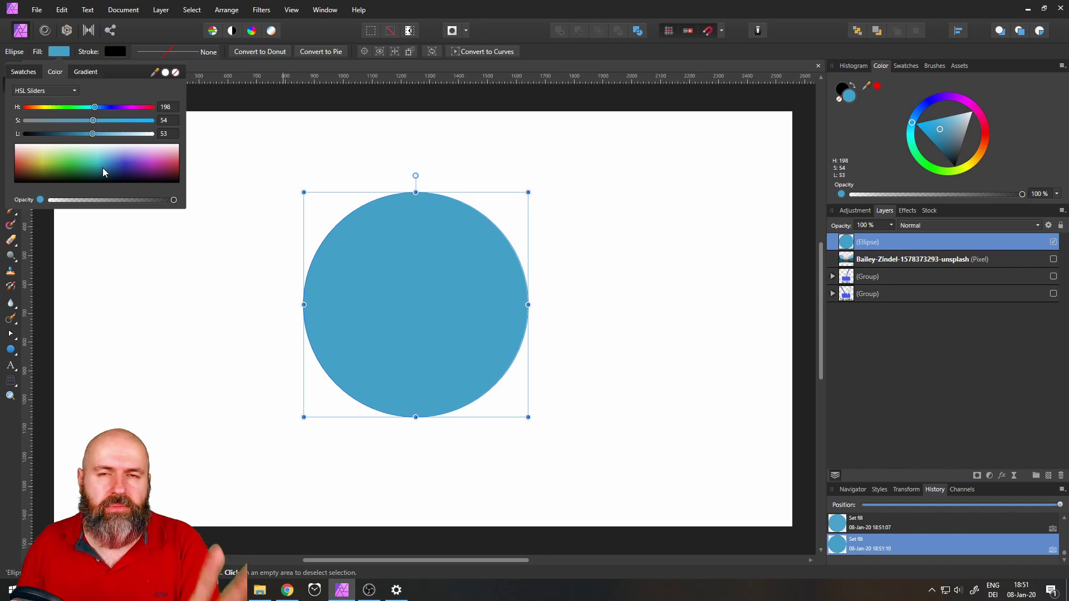
# Pick blues from the spectrum, landing on teal H195 S54 L39 with opacity kept at 100%.
pyautogui.click(98, 149)
pyautogui.click(106, 162)
pyautogui.click(128, 164)
pyautogui.click(115, 172)
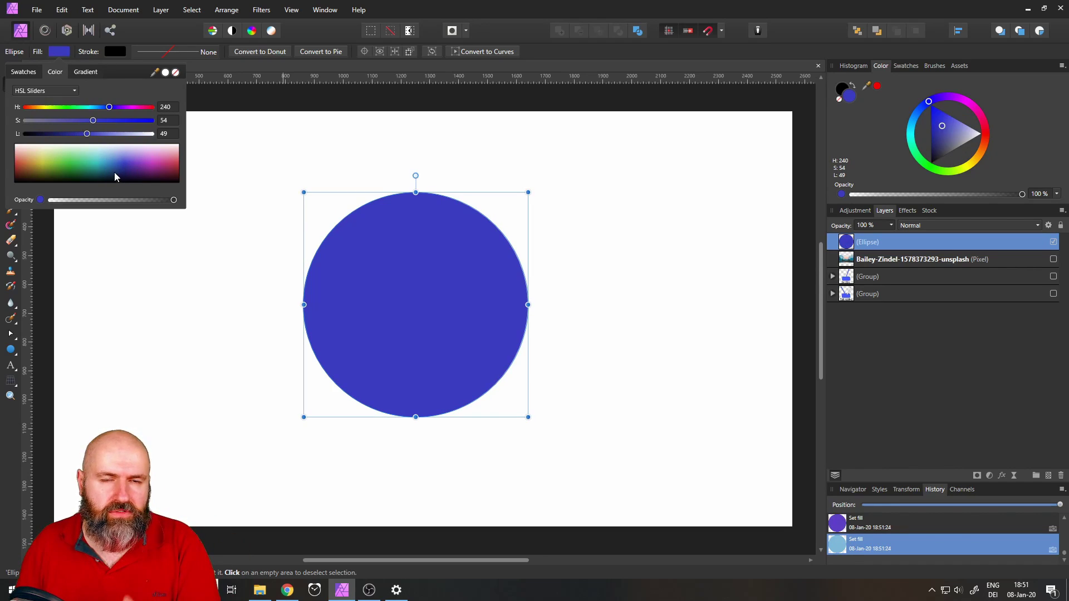
pyautogui.moveTo(108, 169)
pyautogui.mouseDown()
pyautogui.moveTo(99, 161)
pyautogui.moveTo(105, 168)
pyautogui.mouseUp()
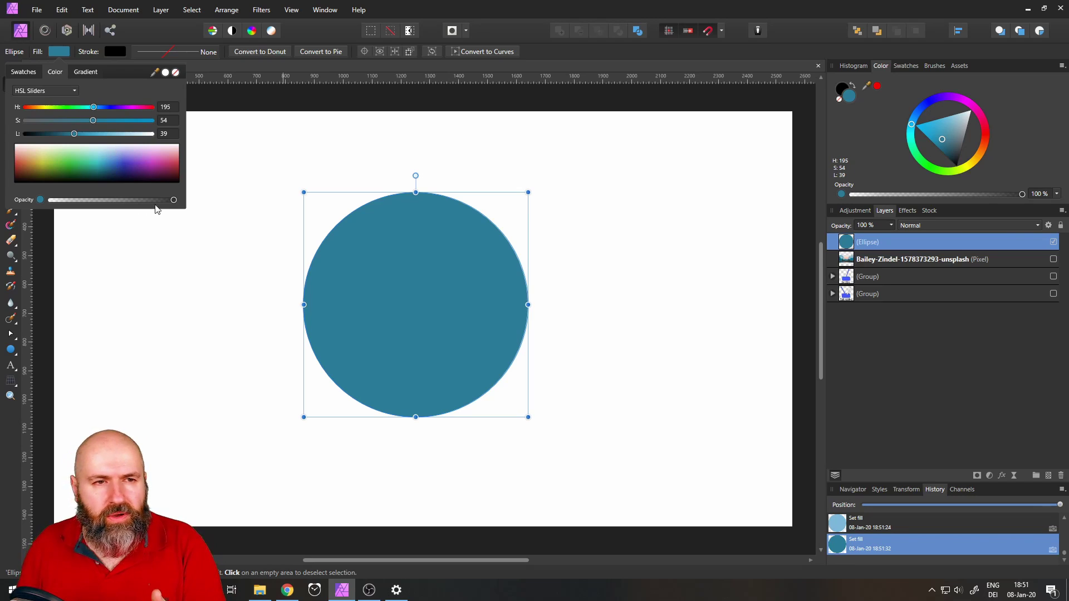
pyautogui.moveTo(173, 200)
pyautogui.mouseDown()
pyautogui.moveTo(82, 198)
pyautogui.moveTo(172, 202)
pyautogui.mouseUp()
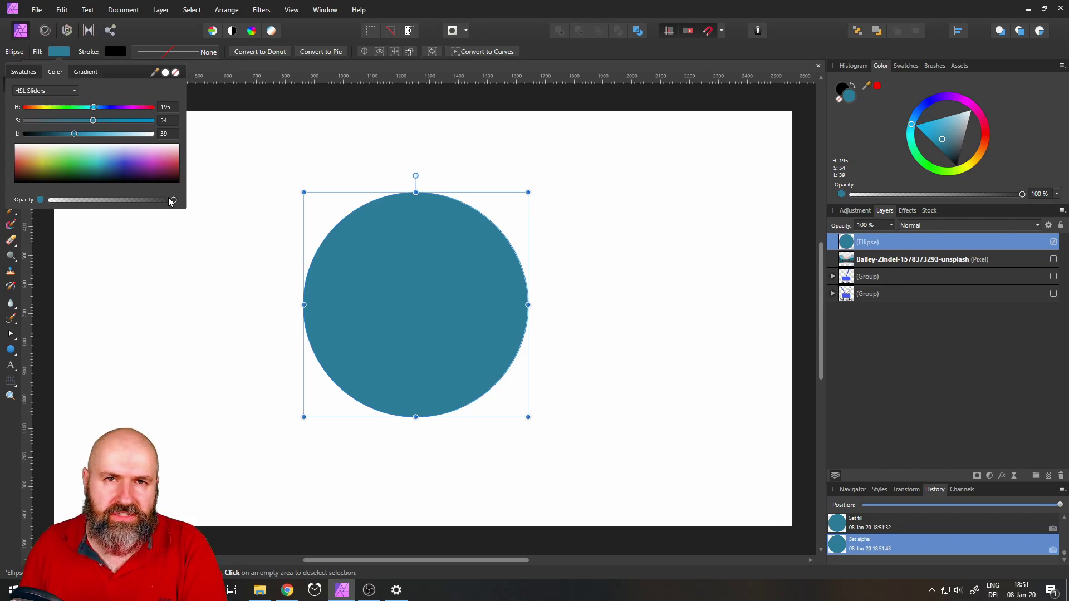
# Switch to LAB sliders and tune L, A and B to a pale peach at L100 A63 B62.
pyautogui.click(56, 92)
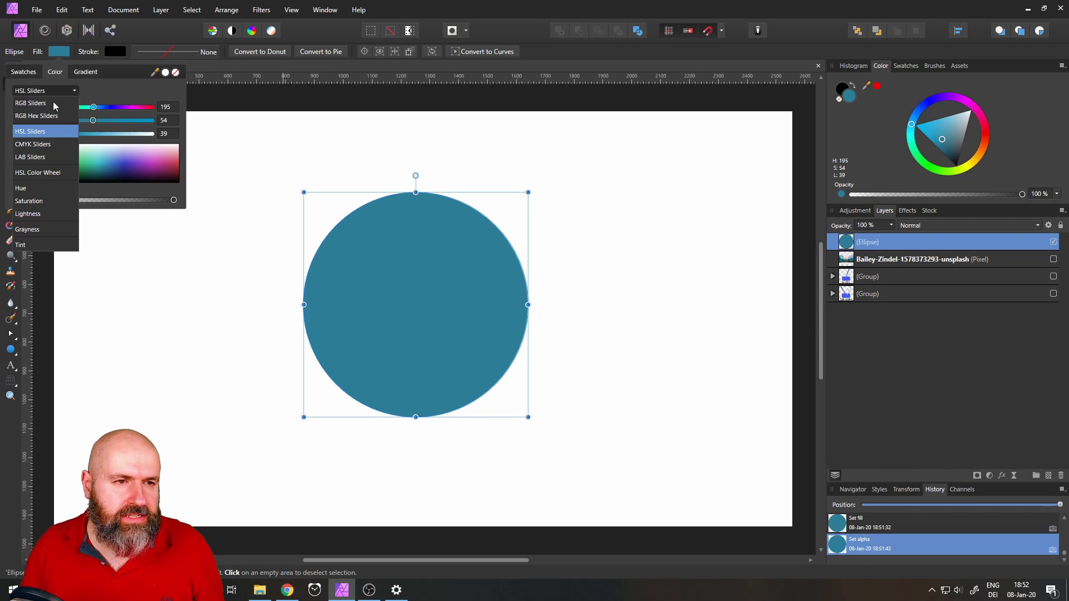
pyautogui.click(45, 156)
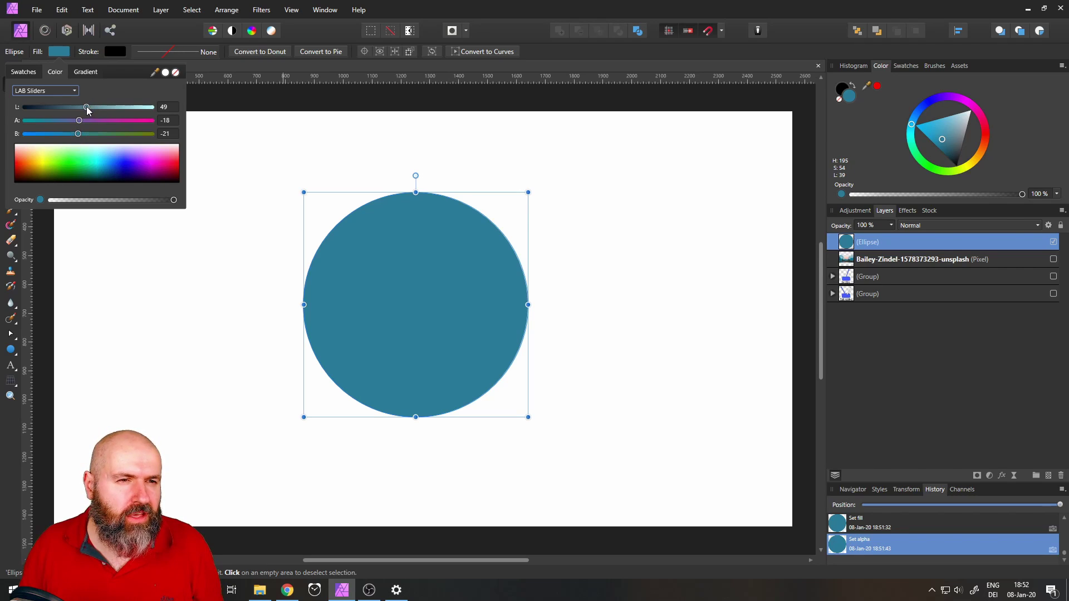
pyautogui.moveTo(87, 109); pyautogui.dragTo(159, 135)
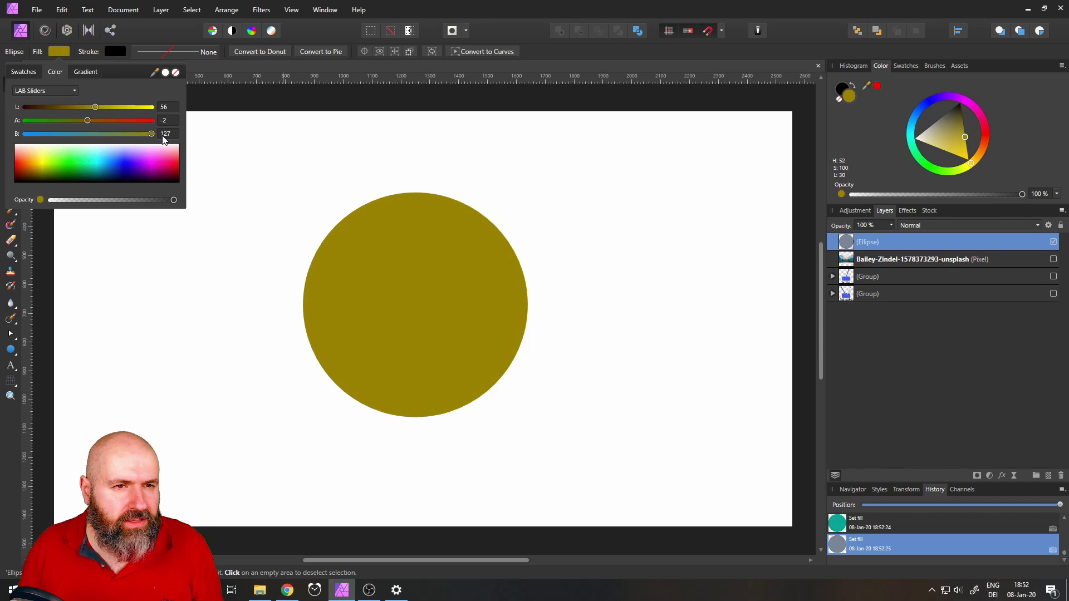
pyautogui.moveTo(85, 121); pyautogui.dragTo(87, 119)
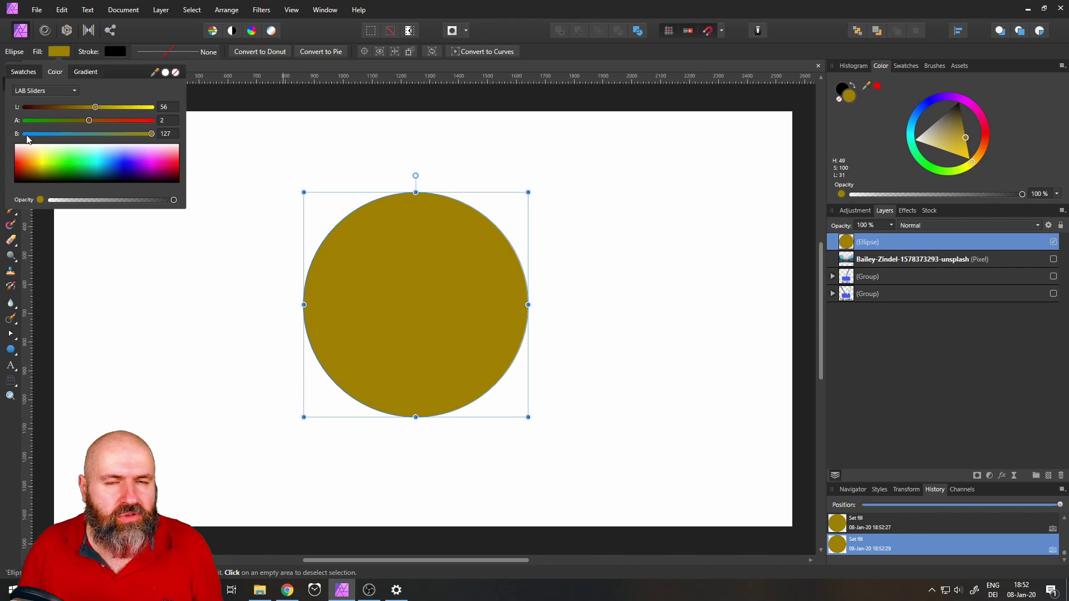
pyautogui.moveTo(95, 107); pyautogui.dragTo(114, 136)
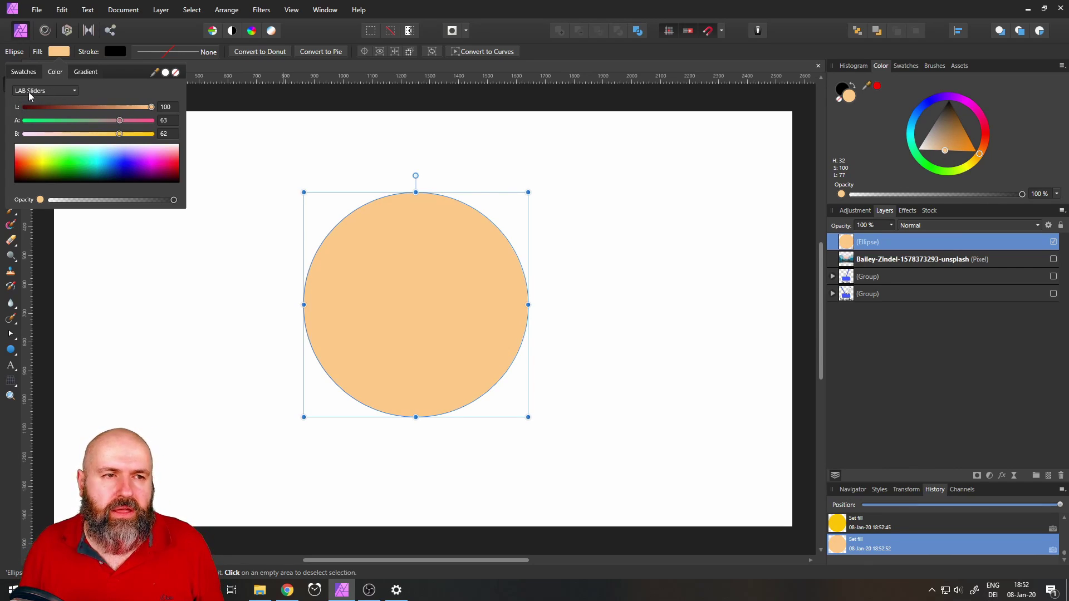
pyautogui.click(69, 93)
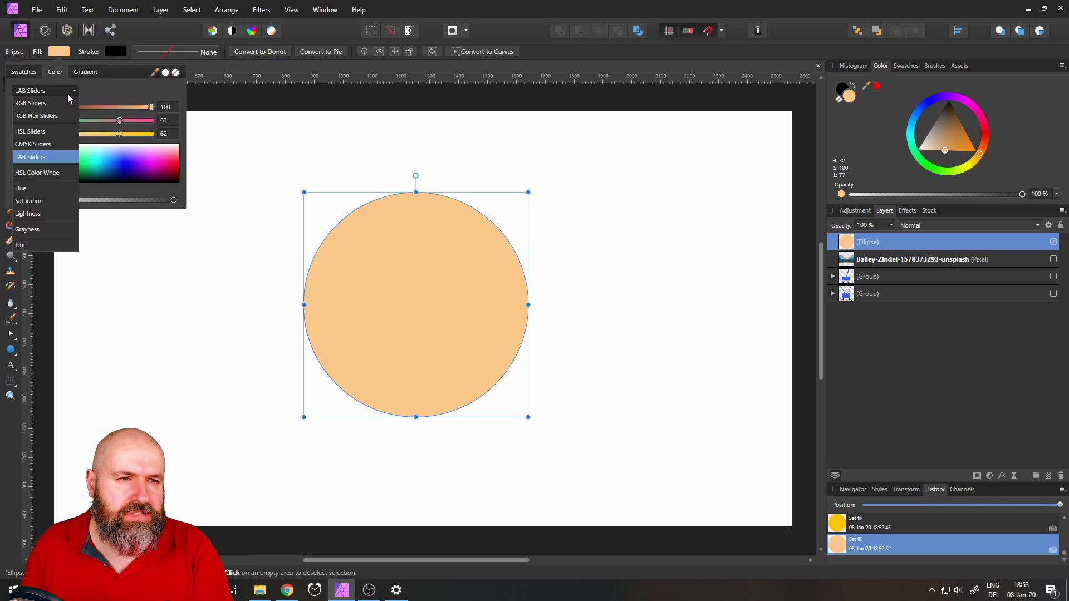
# Switch to the HSL colour wheel and drag hue ring and triangle to brick red H14 S35 L49.
pyautogui.click(41, 172)
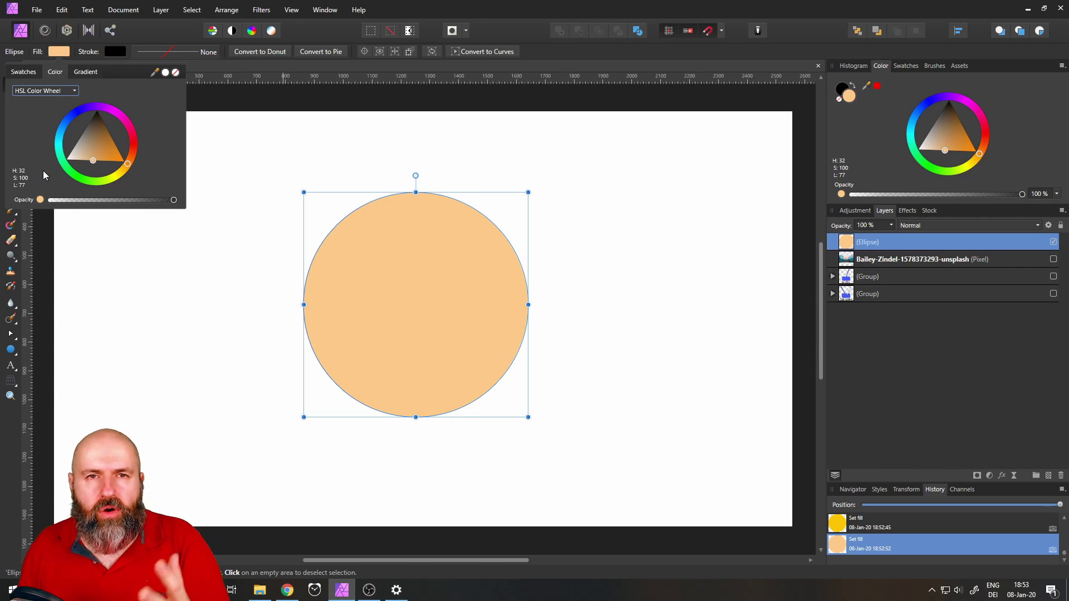
pyautogui.click(39, 92)
pyautogui.click(31, 130)
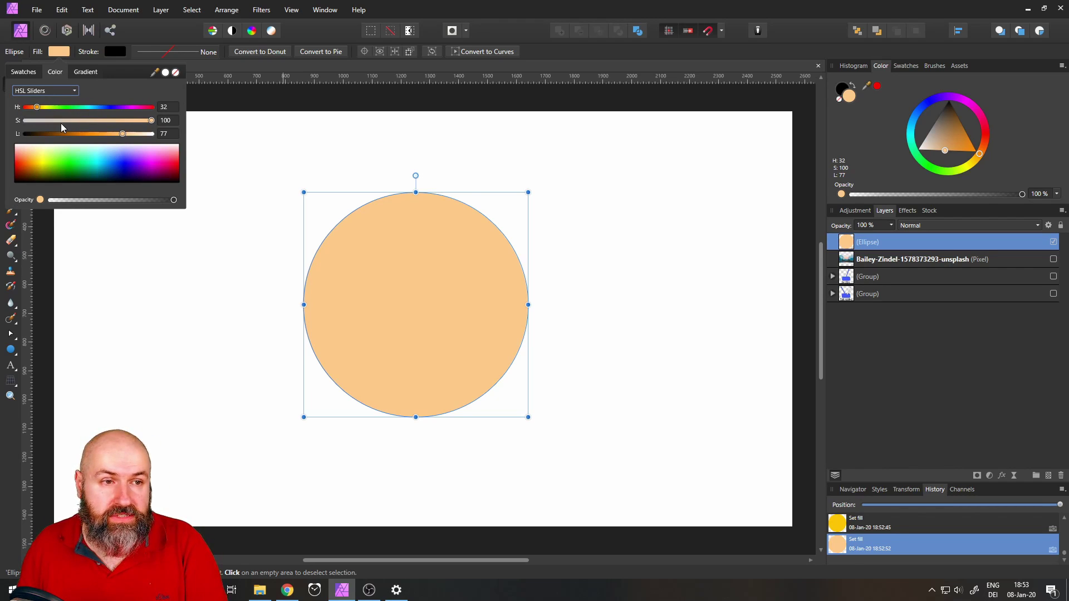
pyautogui.click(48, 92)
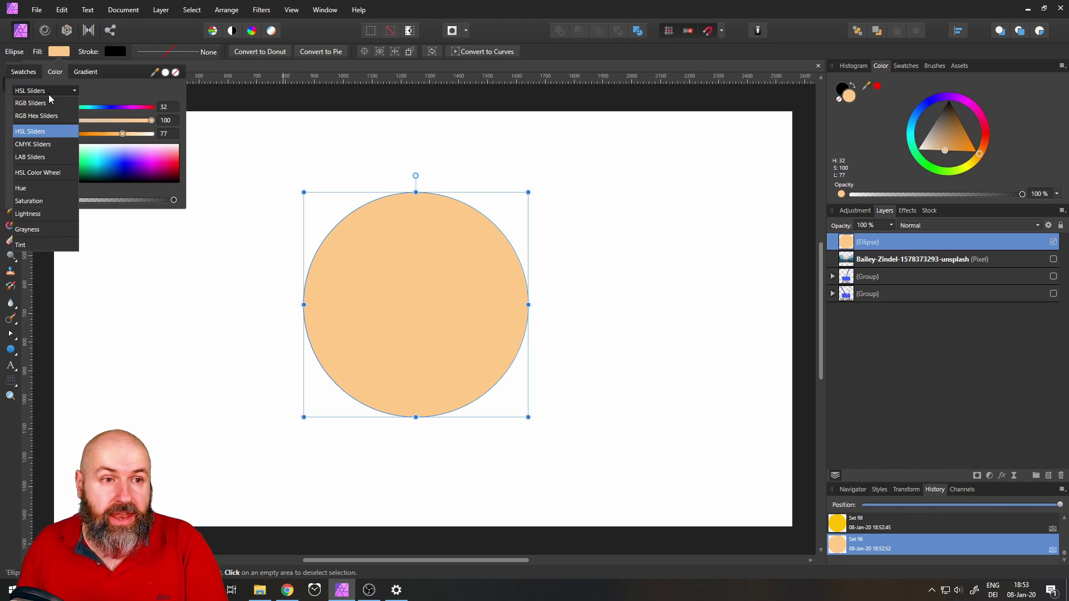
pyautogui.click(48, 172)
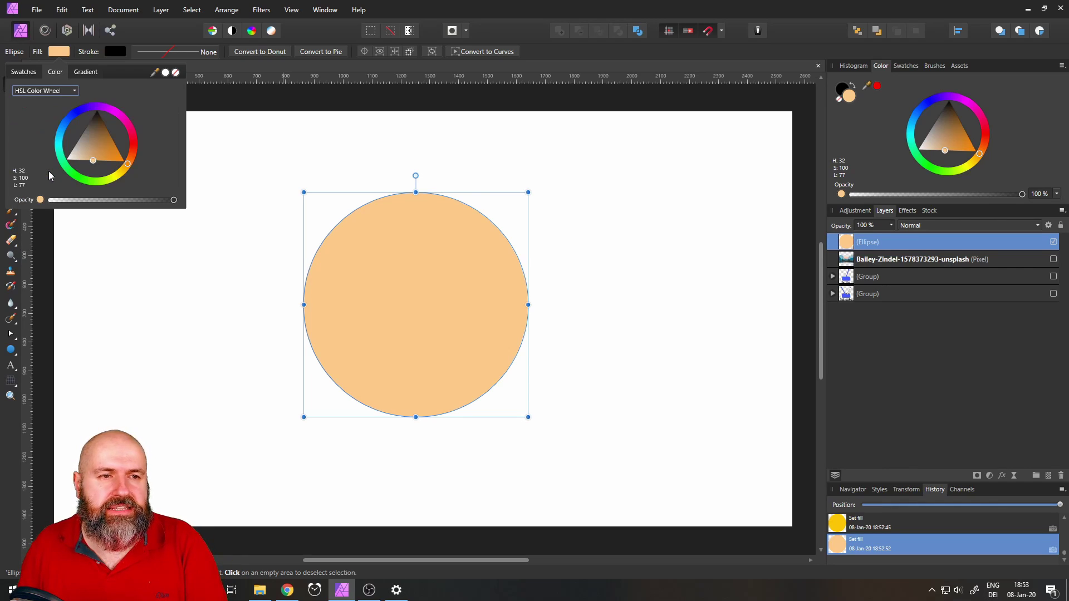
pyautogui.moveTo(127, 164)
pyautogui.mouseDown()
pyautogui.moveTo(102, 185)
pyautogui.moveTo(55, 133)
pyautogui.moveTo(108, 96)
pyautogui.moveTo(133, 164)
pyautogui.moveTo(68, 179)
pyautogui.moveTo(124, 109)
pyautogui.moveTo(56, 113)
pyautogui.moveTo(125, 120)
pyautogui.moveTo(137, 172)
pyautogui.moveTo(125, 164)
pyautogui.mouseUp()
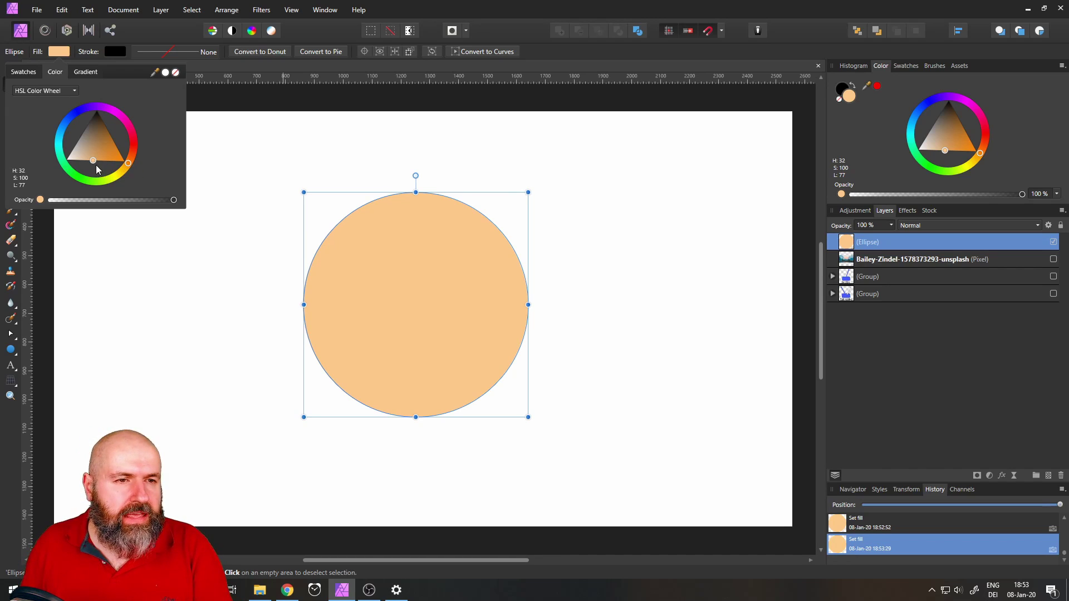
pyautogui.moveTo(95, 162); pyautogui.dragTo(139, 153)
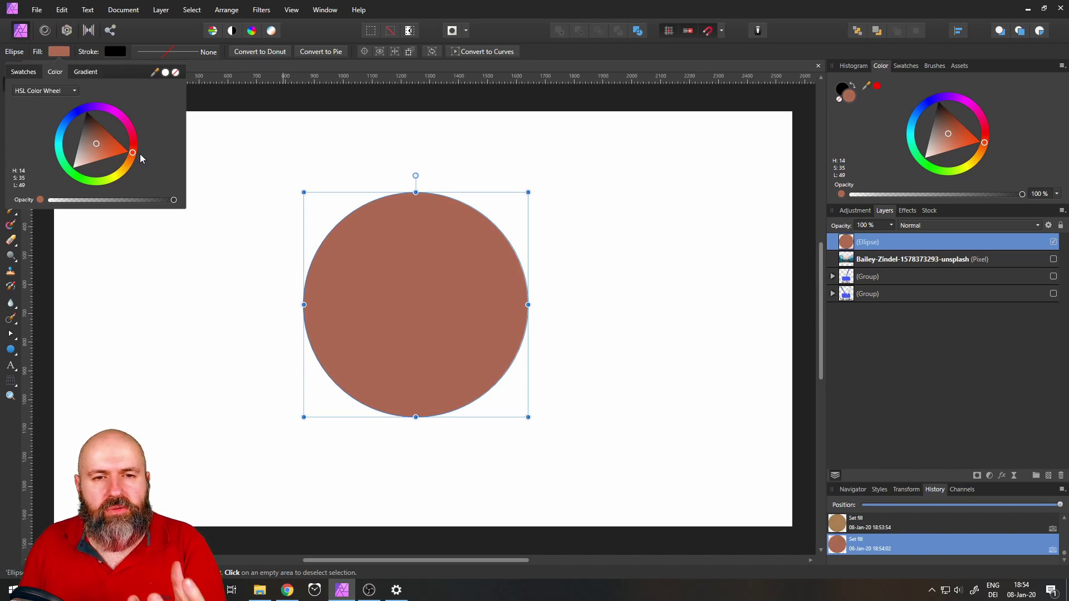
# Switch to RGB sliders and raise green, making the fill RGB 176, 112, 100.
pyautogui.click(57, 91)
pyautogui.click(31, 103)
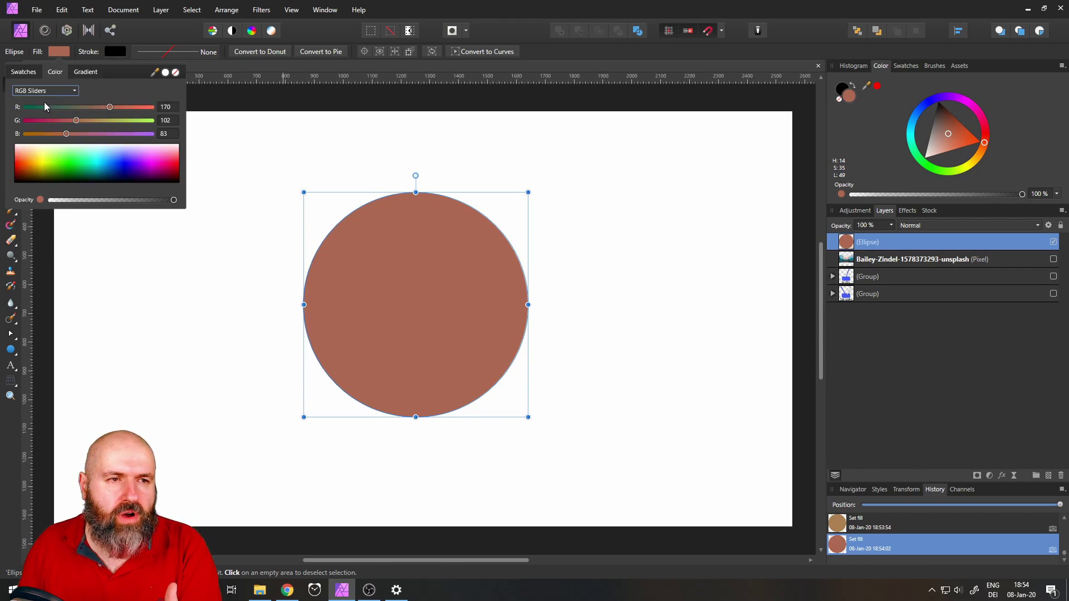
pyautogui.moveTo(78, 119); pyautogui.dragTo(111, 109)
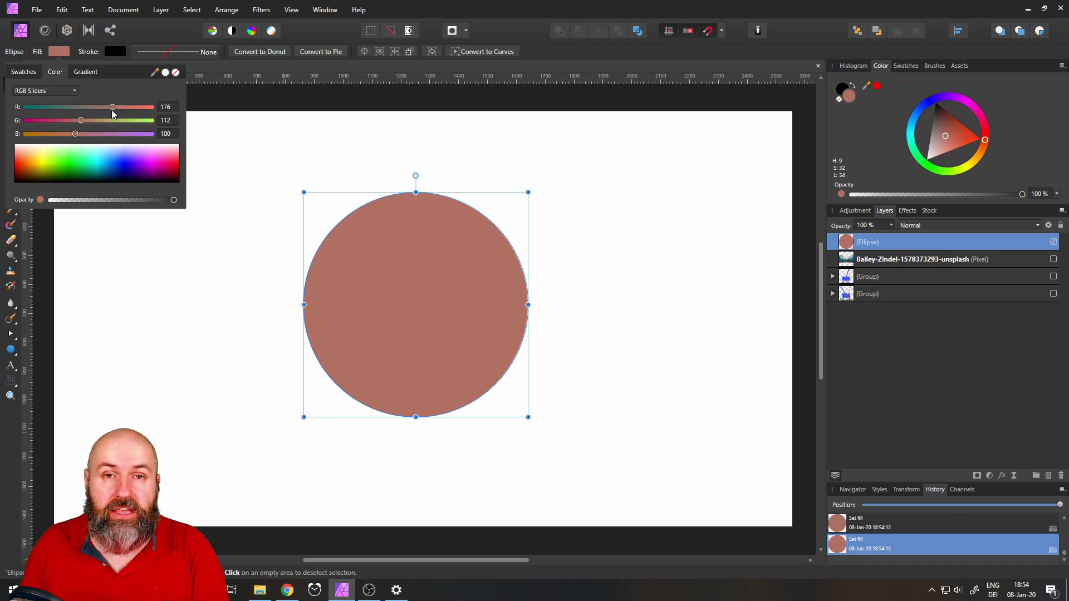
# Change the colour mode to HSL Color Wheel, then to the Hue view.
pyautogui.click(51, 91)
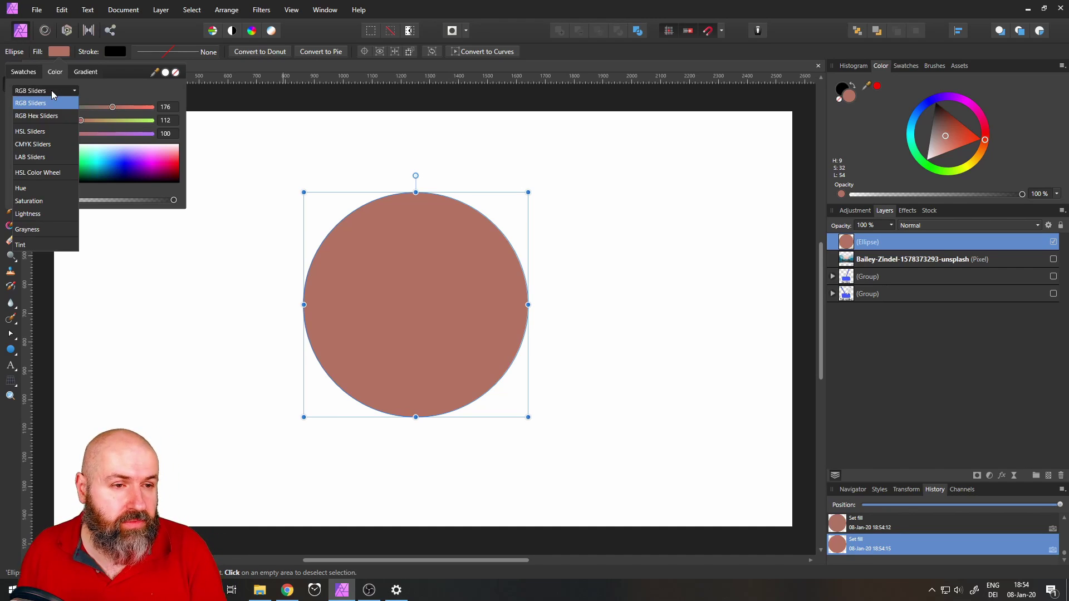
pyautogui.click(41, 173)
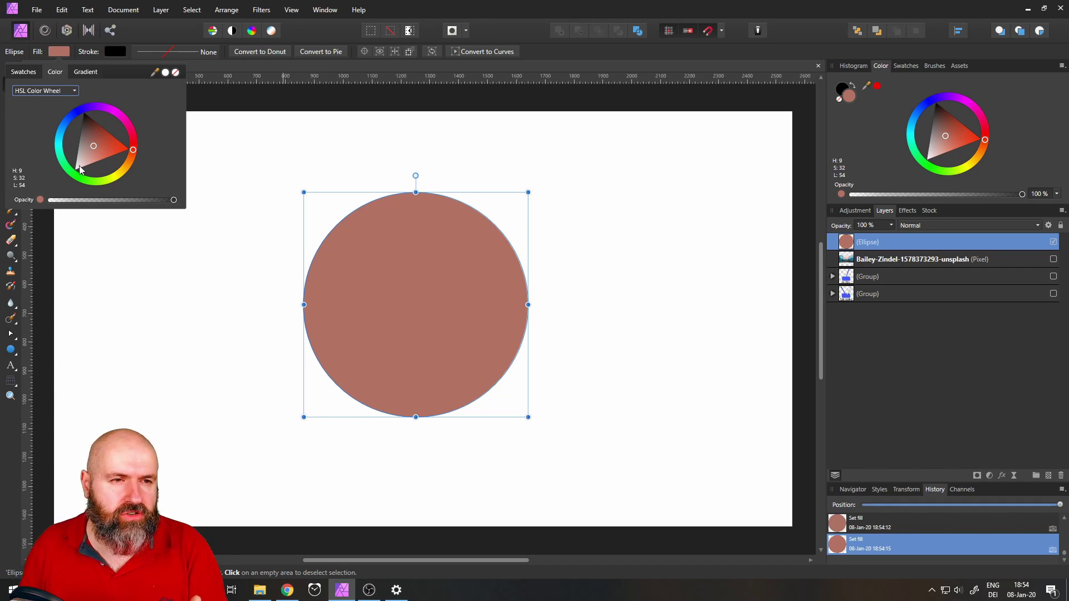
pyautogui.click(44, 92)
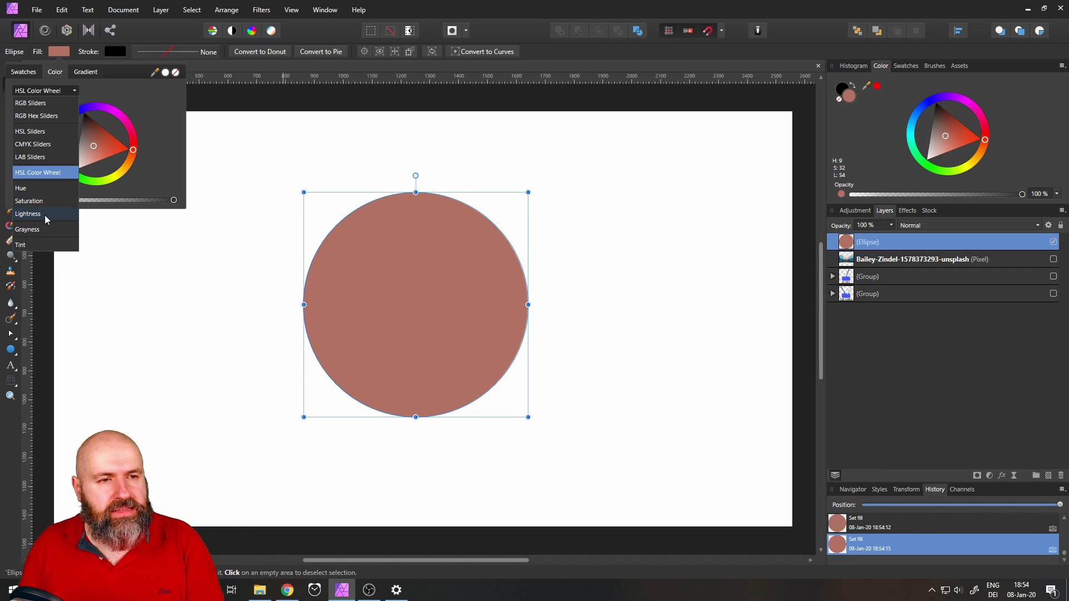
pyautogui.click(25, 189)
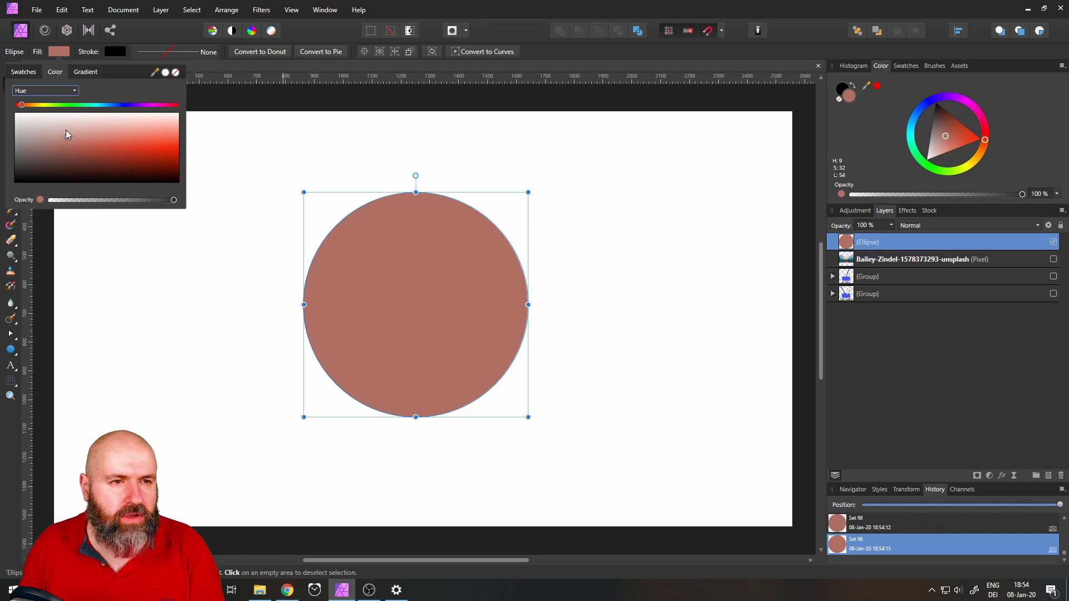
# Pick a muted coral in Hue mode, then sweep the hue to a soft green (H 150, S 40, L 58).
pyautogui.moveTo(67, 137)
pyautogui.mouseDown()
pyautogui.moveTo(176, 139)
pyautogui.moveTo(66, 140)
pyautogui.moveTo(148, 142)
pyautogui.moveTo(53, 138)
pyautogui.moveTo(42, 119)
pyautogui.moveTo(42, 185)
pyautogui.moveTo(52, 117)
pyautogui.moveTo(58, 163)
pyautogui.moveTo(80, 142)
pyautogui.mouseUp()
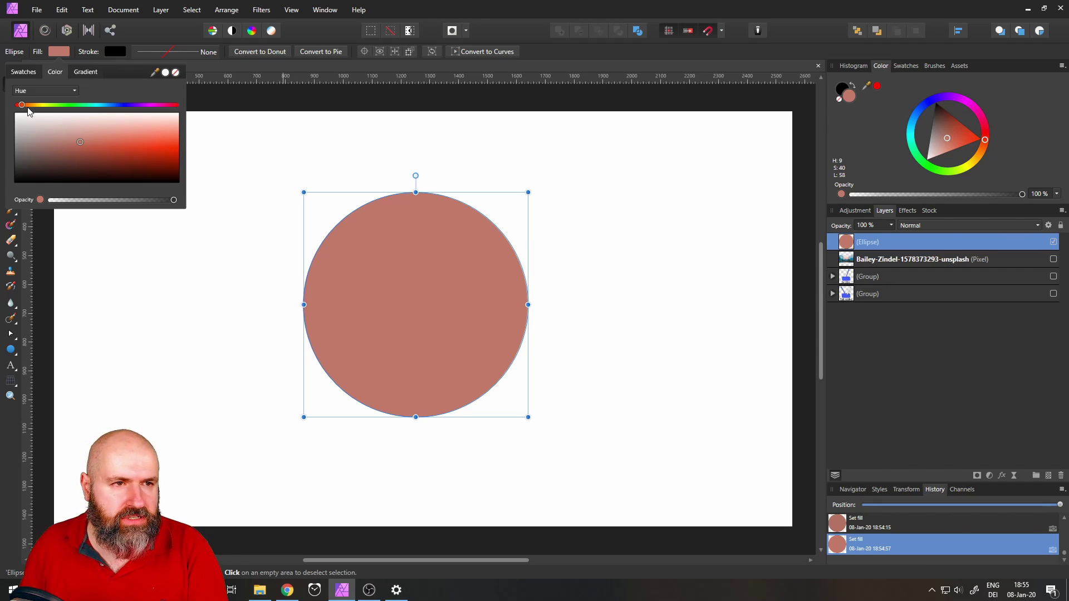
pyautogui.moveTo(22, 107); pyautogui.dragTo(83, 116)
# Raise the green circle's saturation and lightness in the Saturation and Lightness modes.
pyautogui.click(42, 91)
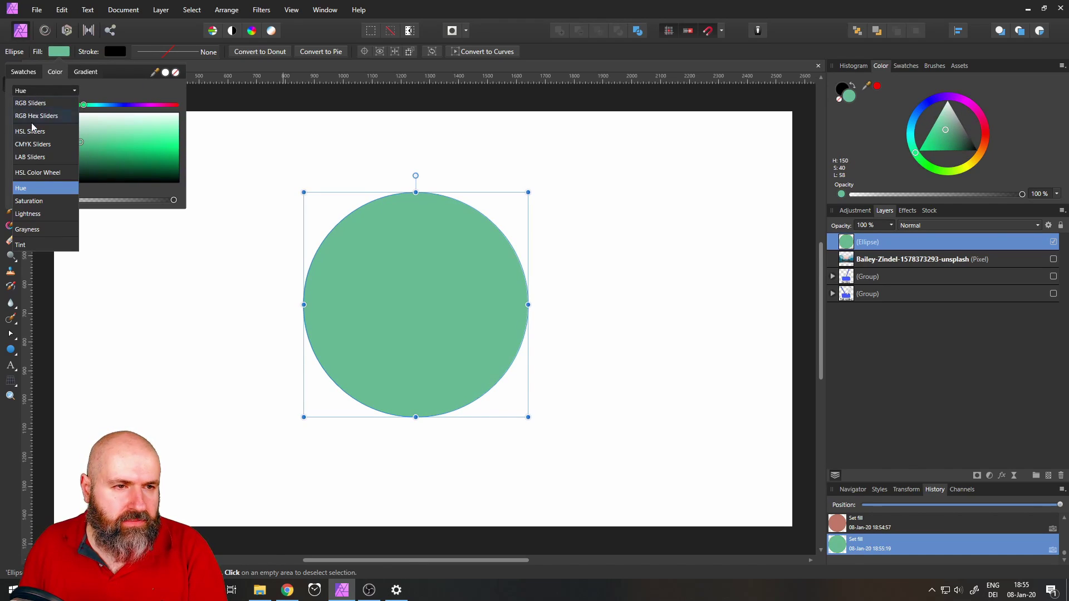
pyautogui.click(37, 202)
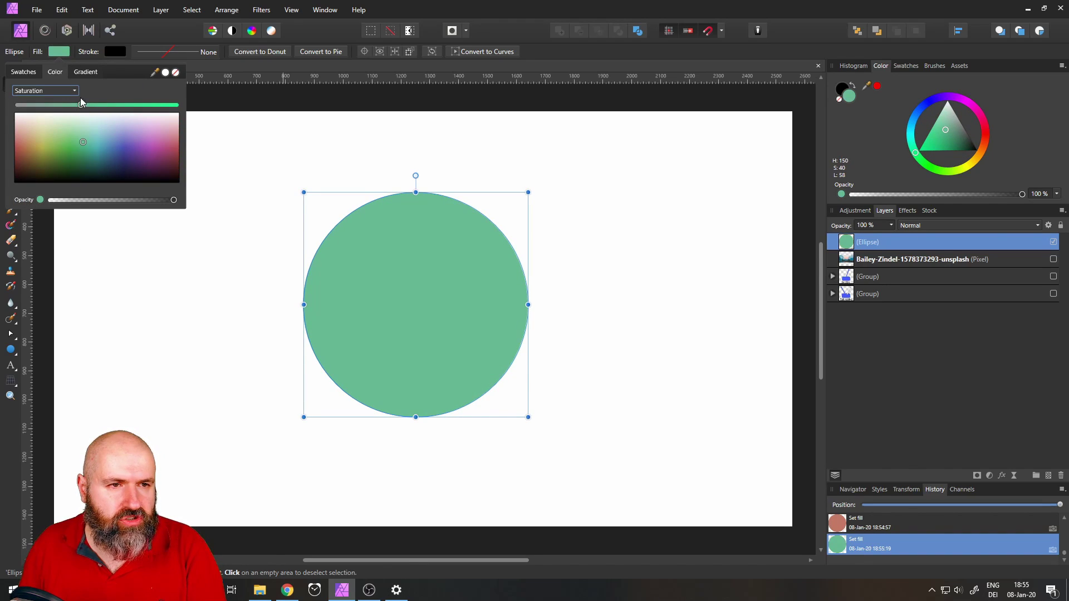
pyautogui.moveTo(81, 108); pyautogui.dragTo(106, 104)
pyautogui.click(51, 90)
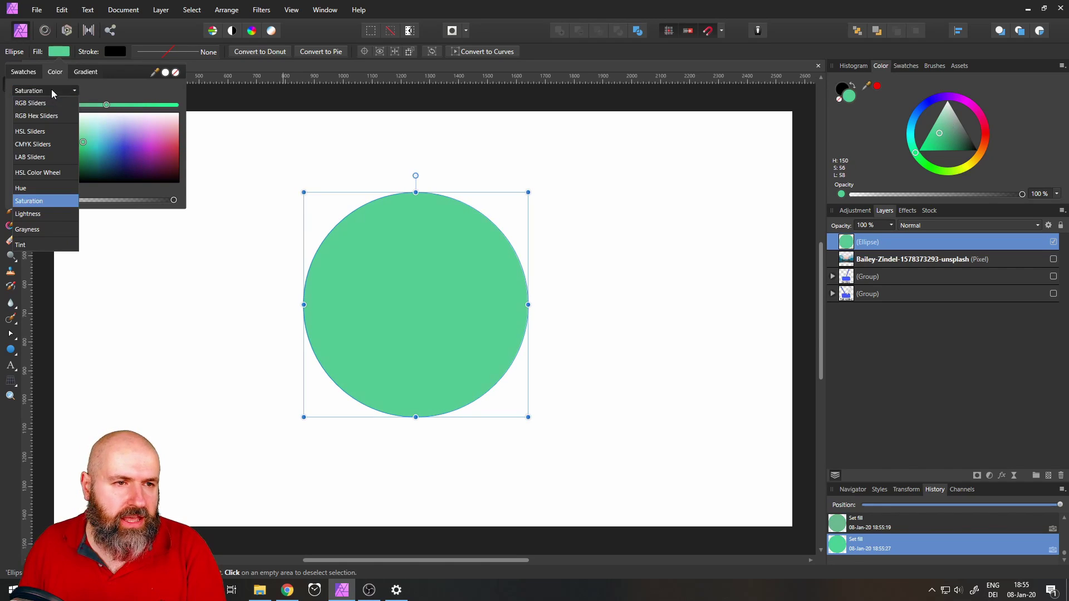
pyautogui.click(37, 214)
pyautogui.moveTo(112, 105)
pyautogui.mouseDown()
pyautogui.moveTo(25, 105)
pyautogui.moveTo(173, 104)
pyautogui.moveTo(83, 104)
pyautogui.moveTo(110, 106)
pyautogui.mouseUp()
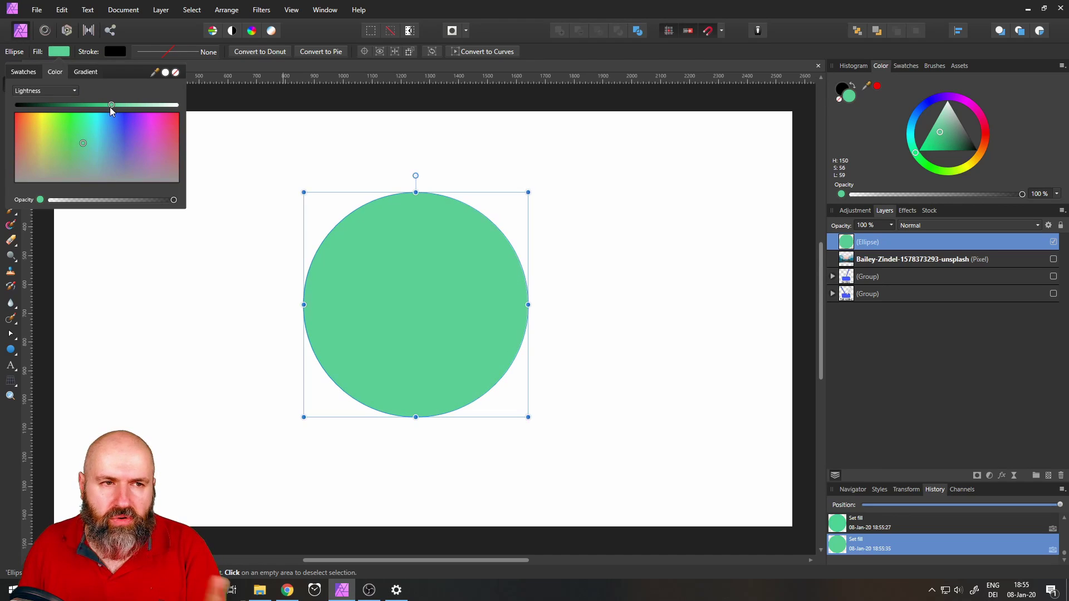
# Show the mint green in HSL Sliders, reading H 150, S 56, L 59.
pyautogui.click(46, 90)
pyautogui.click(33, 132)
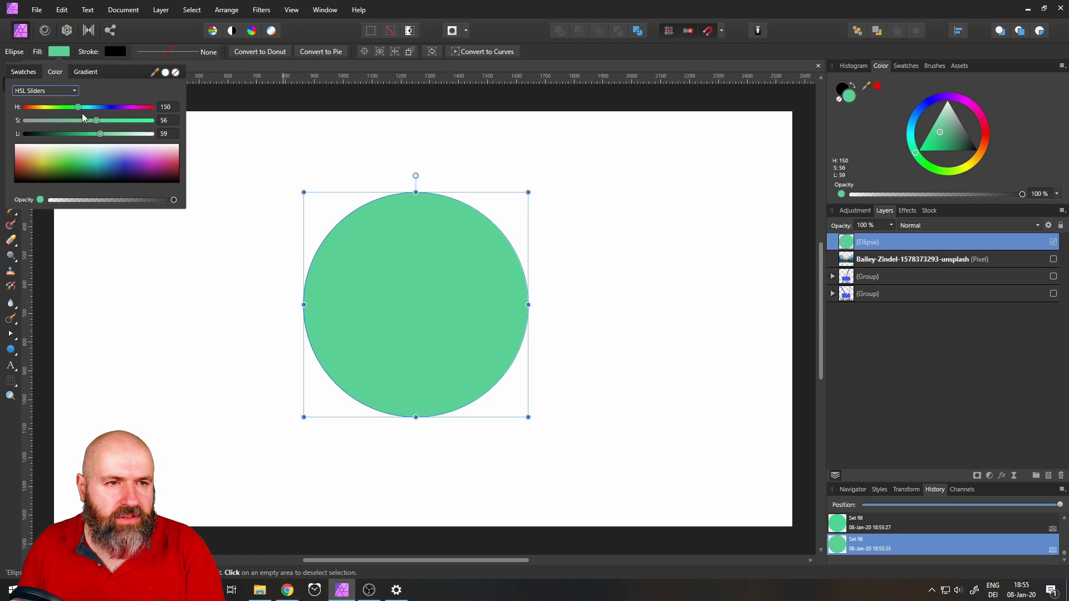
pyautogui.click(52, 93)
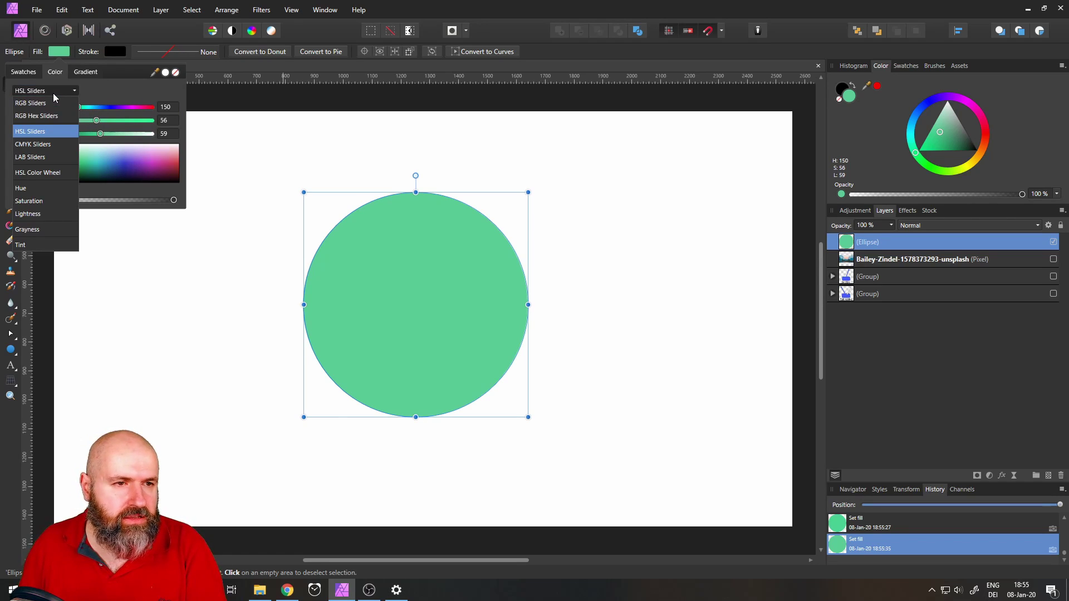
# Make the circle a neutral 53% grey with the Grayness slider, then return to HSL Sliders.
pyautogui.click(42, 229)
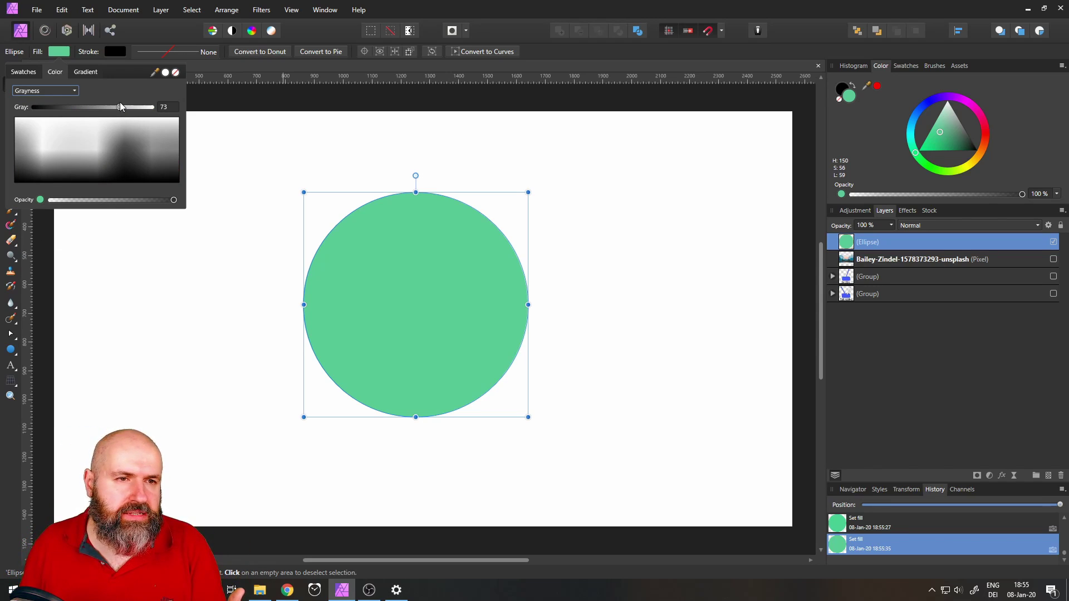
pyautogui.moveTo(120, 107); pyautogui.dragTo(154, 102)
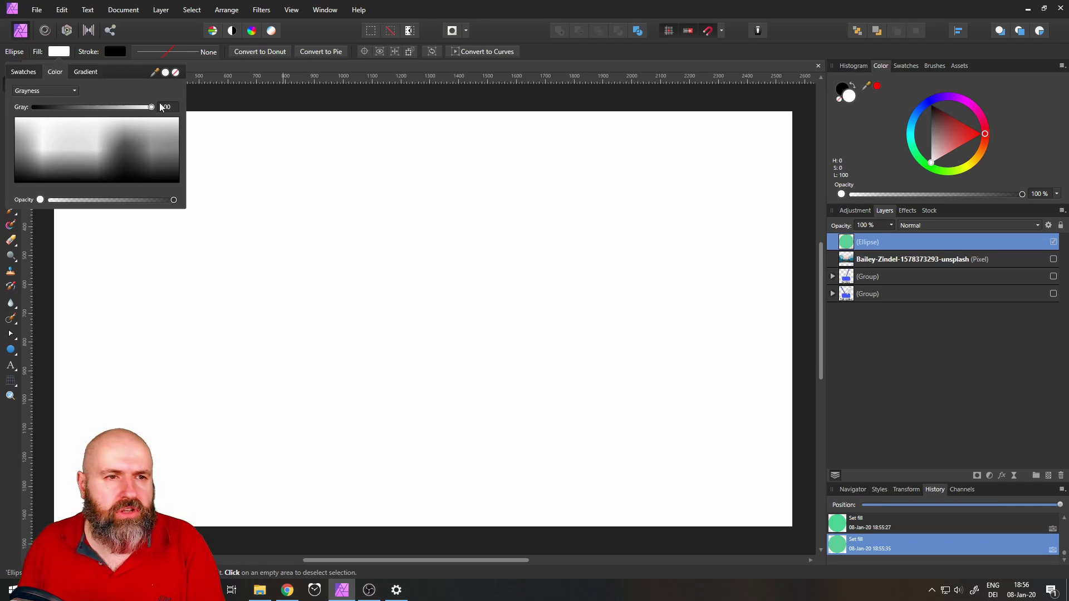
pyautogui.moveTo(159, 105); pyautogui.dragTo(108, 110)
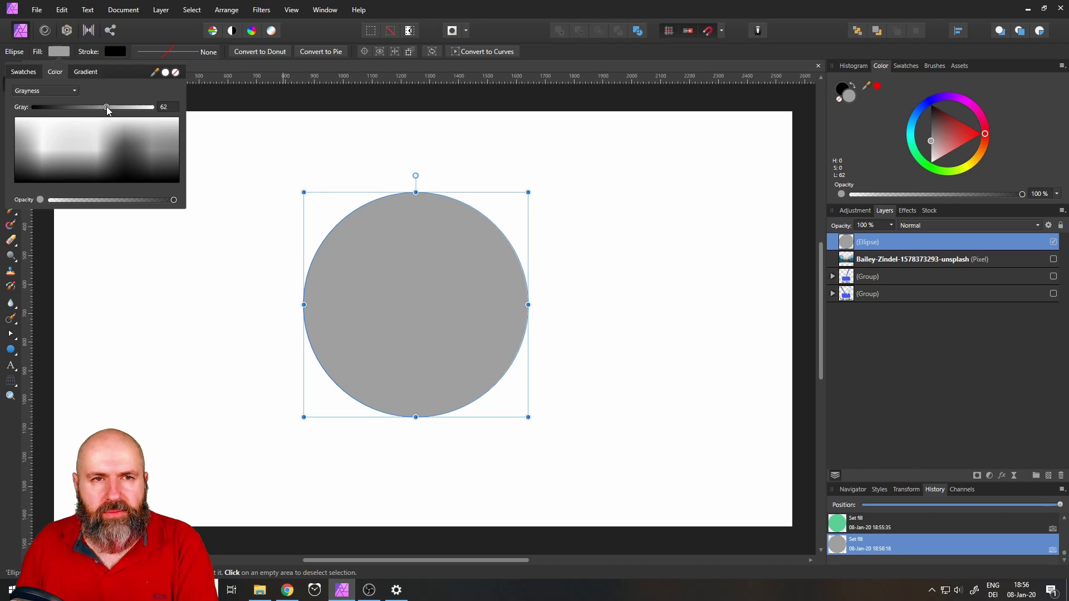
pyautogui.moveTo(106, 111)
pyautogui.mouseDown()
pyautogui.moveTo(77, 111)
pyautogui.moveTo(114, 113)
pyautogui.moveTo(35, 109)
pyautogui.moveTo(164, 118)
pyautogui.moveTo(97, 106)
pyautogui.mouseUp()
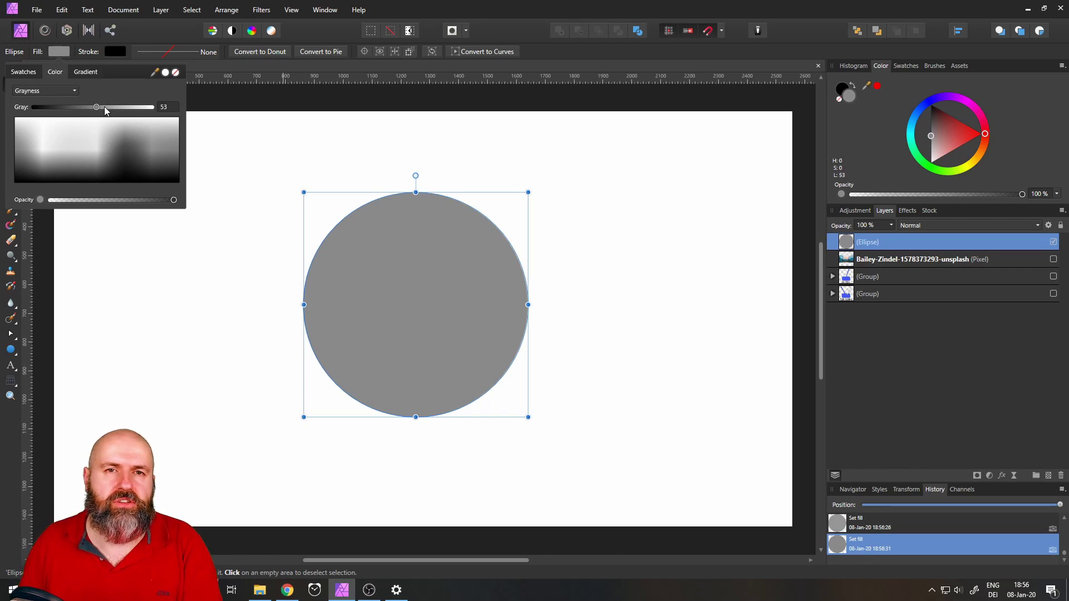
pyautogui.click(55, 90)
pyautogui.click(36, 131)
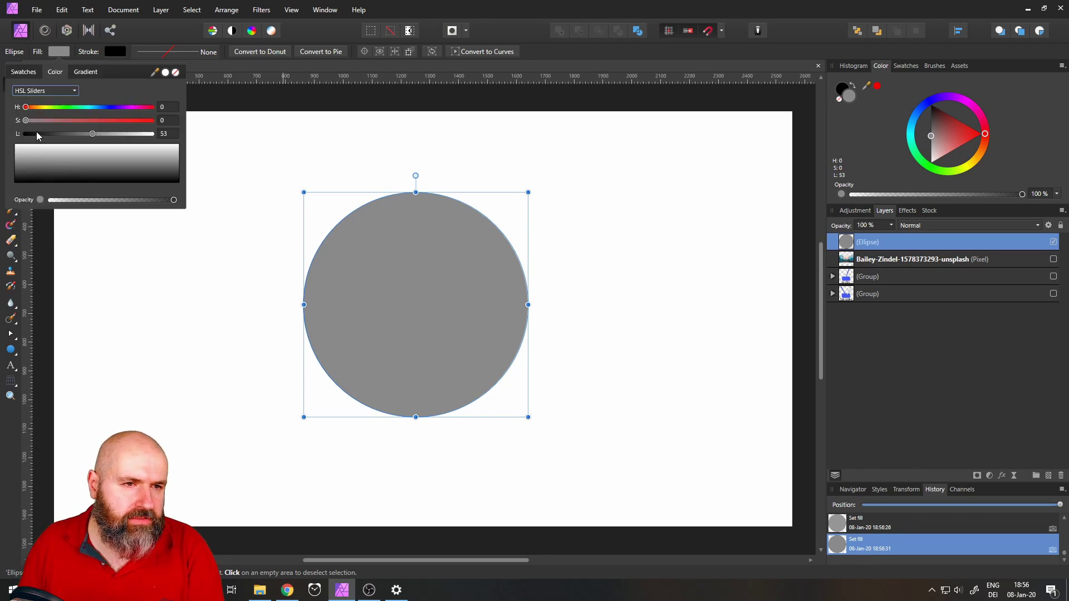
# Set Hue 132 and Saturation 89, then try an 80% tint in Tint mode.
pyautogui.click(72, 106)
pyautogui.moveTo(125, 119); pyautogui.dragTo(96, 134)
pyautogui.click(49, 90)
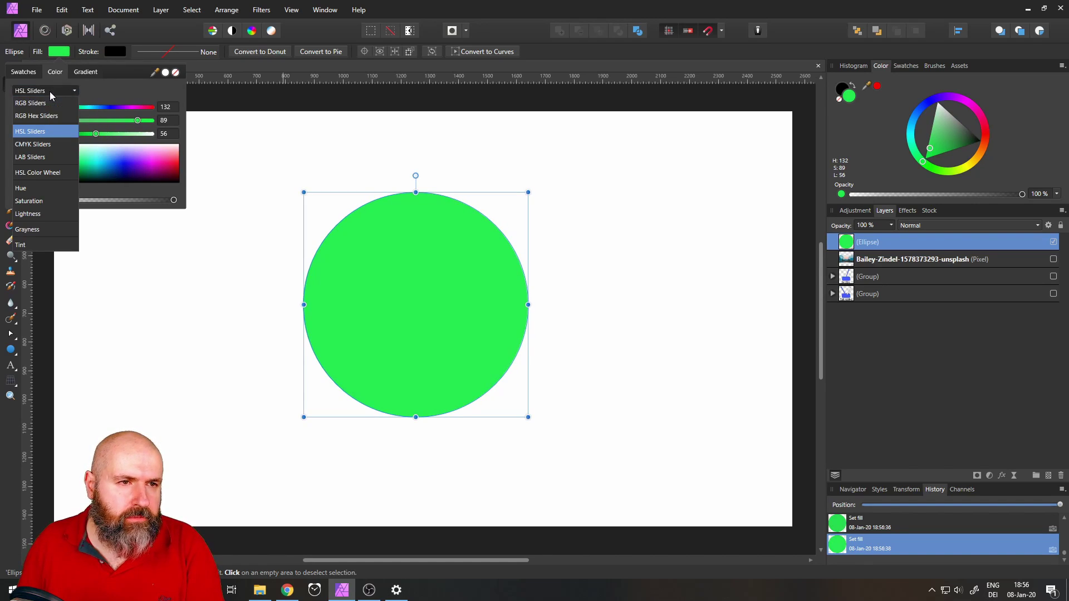
pyautogui.click(37, 245)
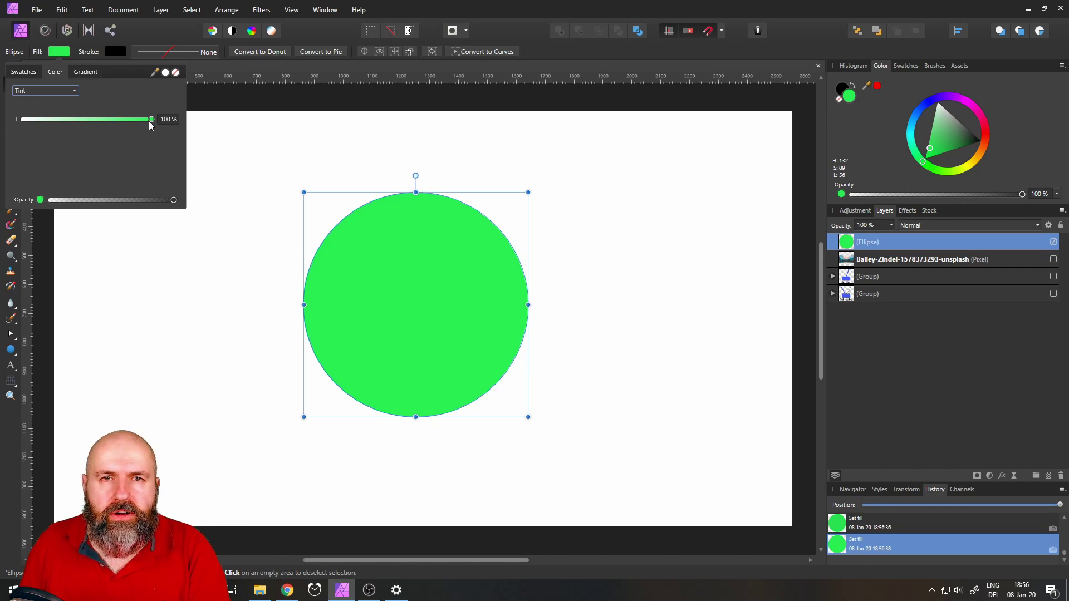
pyautogui.moveTo(151, 119)
pyautogui.mouseDown()
pyautogui.moveTo(41, 131)
pyautogui.moveTo(140, 132)
pyautogui.mouseUp()
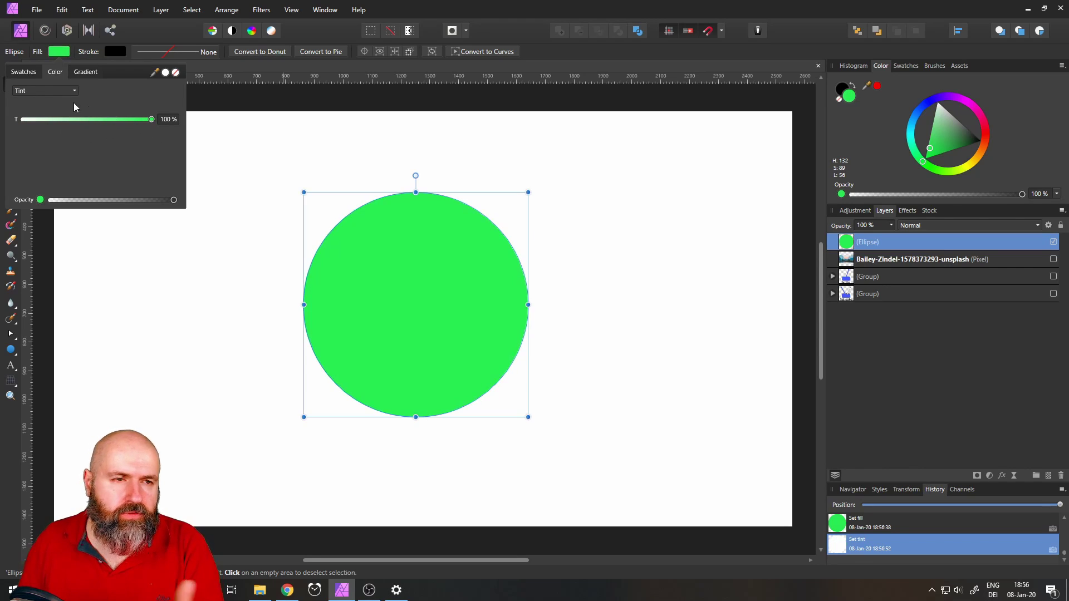
# In HSL Sliders, set Lightness to 52 for a vivid bright green.
pyautogui.click(41, 91)
pyautogui.click(30, 132)
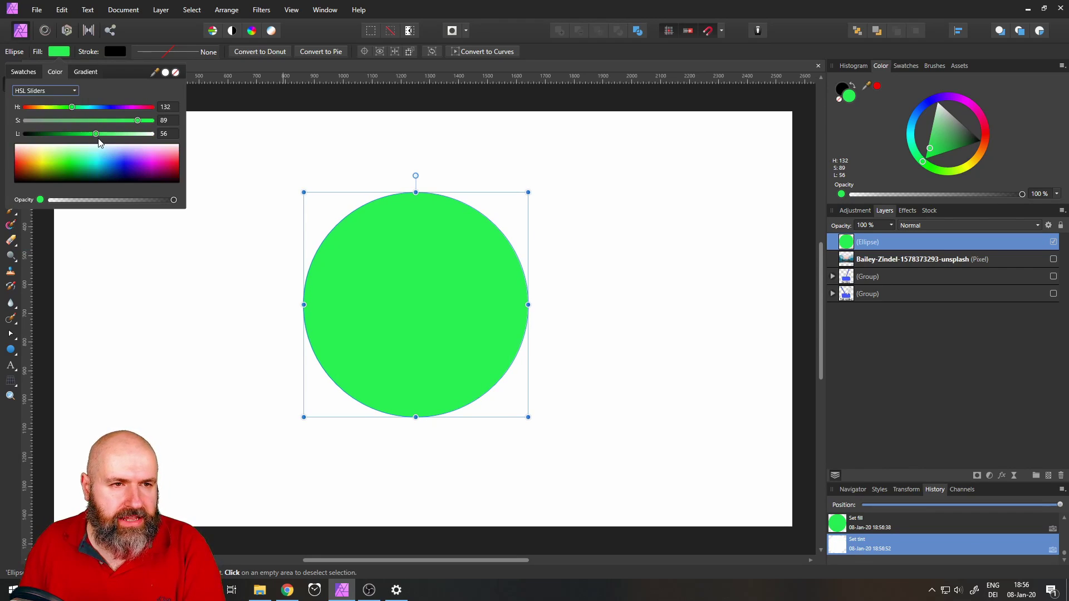
pyautogui.moveTo(96, 135)
pyautogui.mouseDown()
pyautogui.moveTo(156, 133)
pyautogui.moveTo(18, 134)
pyautogui.moveTo(143, 134)
pyautogui.moveTo(78, 132)
pyautogui.moveTo(91, 133)
pyautogui.mouseUp()
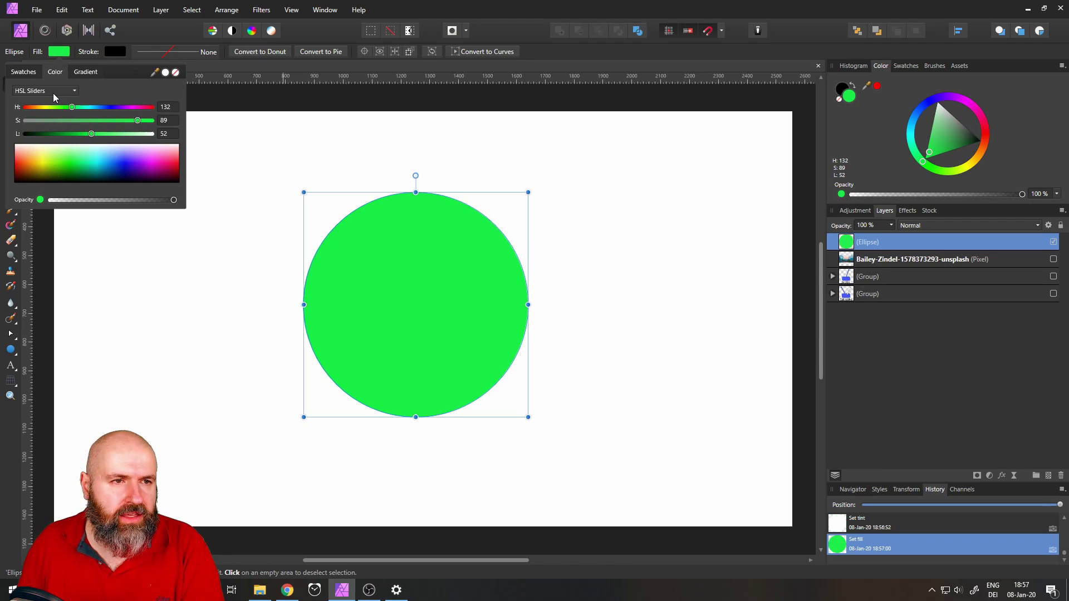
# Preview the green circle at 56% and 26% tint, leaving it at 100% tint.
pyautogui.click(53, 91)
pyautogui.click(28, 248)
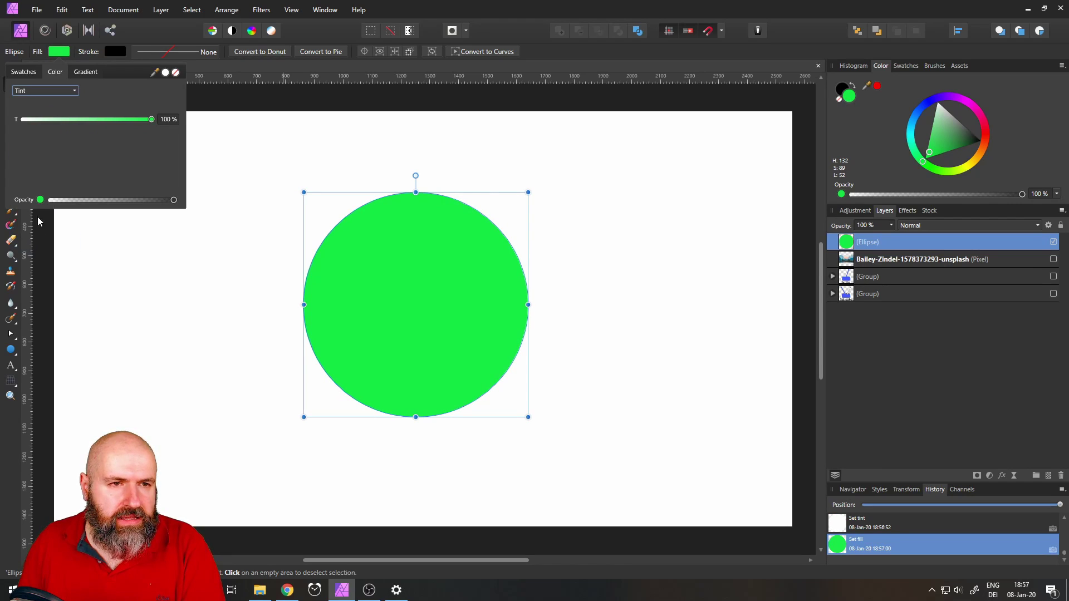
pyautogui.moveTo(151, 120)
pyautogui.mouseDown()
pyautogui.moveTo(44, 124)
pyautogui.moveTo(168, 136)
pyautogui.moveTo(88, 132)
pyautogui.moveTo(154, 127)
pyautogui.mouseUp()
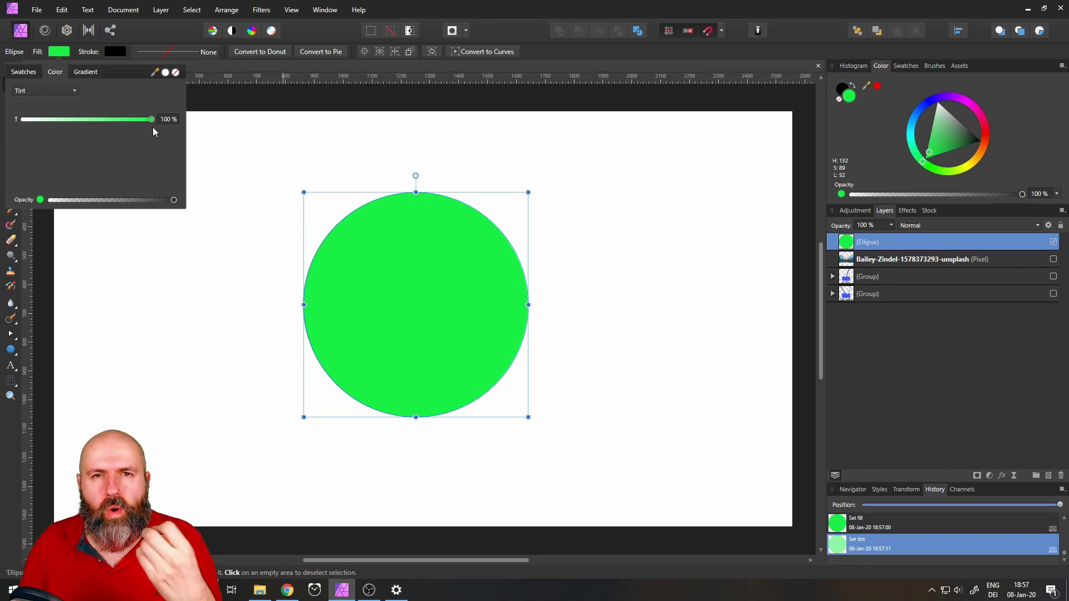
pyautogui.moveTo(152, 119)
pyautogui.mouseDown()
pyautogui.moveTo(59, 123)
pyautogui.moveTo(153, 121)
pyautogui.mouseUp()
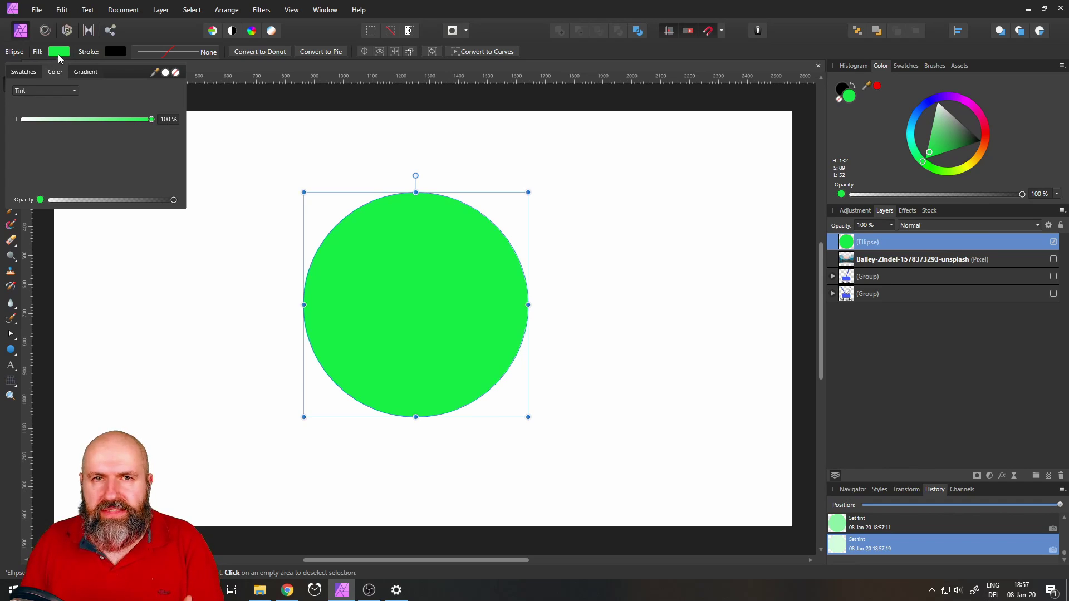
pyautogui.click(59, 92)
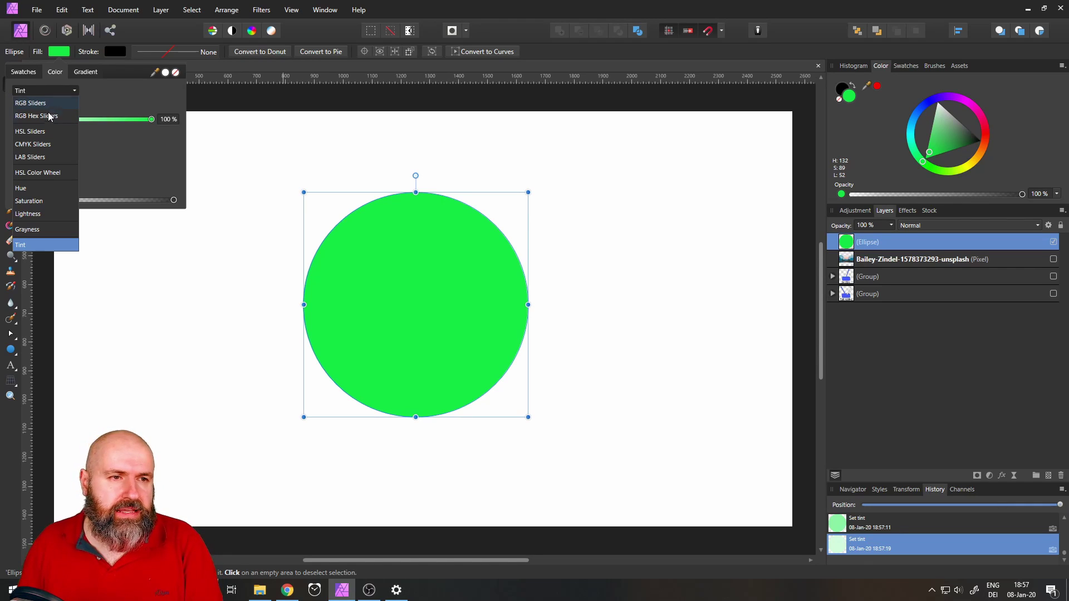
# Use the HSL Color Wheel to shift the circle from warm brown to crimson.
pyautogui.click(47, 172)
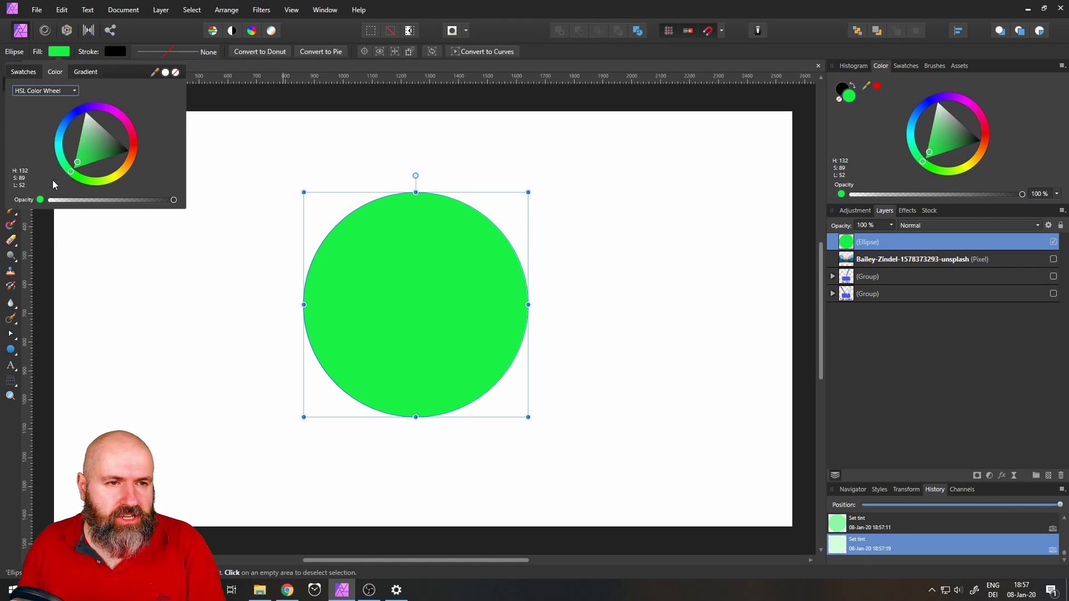
pyautogui.moveTo(80, 165)
pyautogui.mouseDown()
pyautogui.moveTo(100, 143)
pyautogui.moveTo(132, 175)
pyautogui.moveTo(134, 155)
pyautogui.mouseUp()
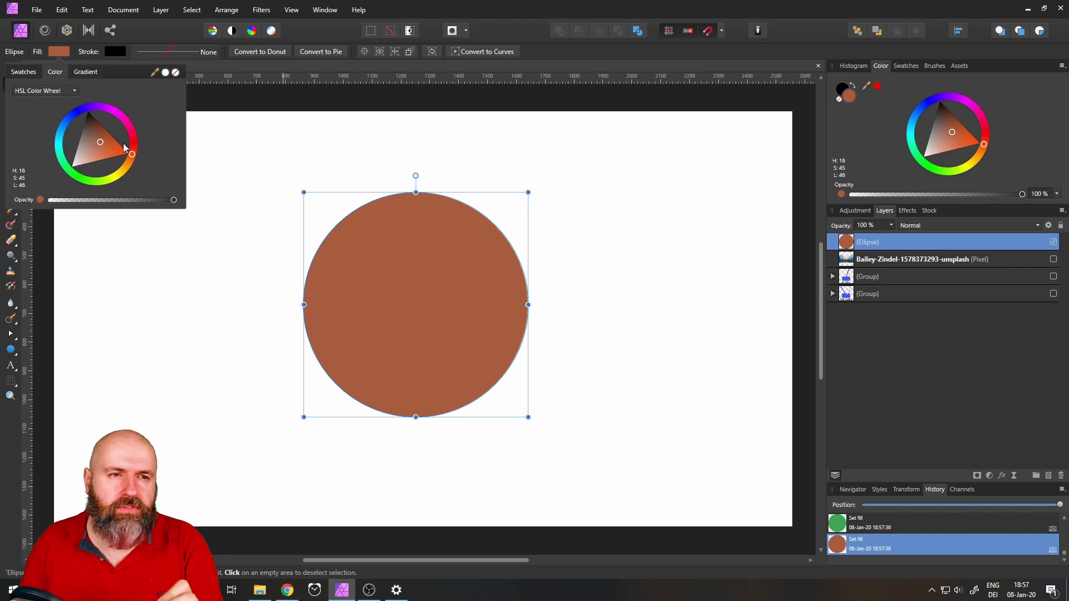
pyautogui.click(52, 91)
pyautogui.click(153, 120)
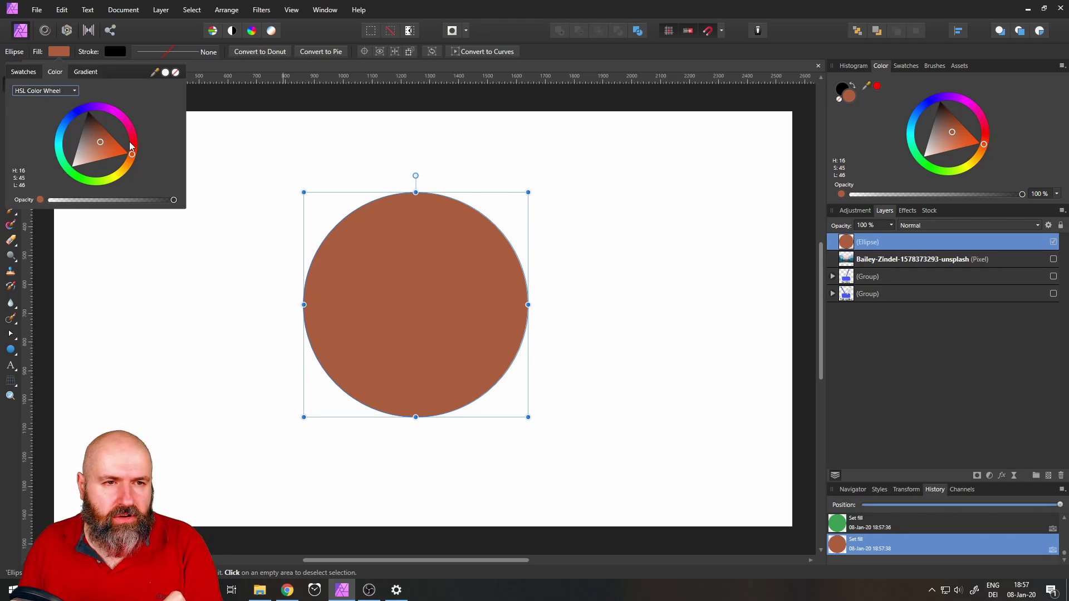
pyautogui.moveTo(128, 151); pyautogui.dragTo(132, 133)
pyautogui.moveTo(105, 136); pyautogui.dragTo(105, 136)
# Refine the crimson in RGB Sliders to R 167, G 35, B 77.
pyautogui.click(55, 92)
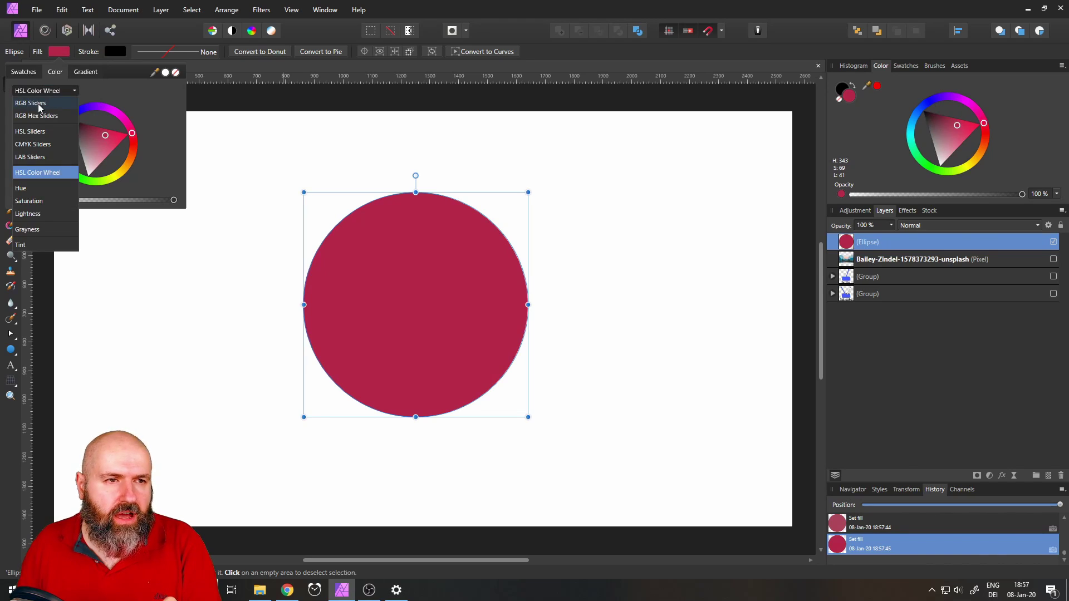
pyautogui.click(33, 103)
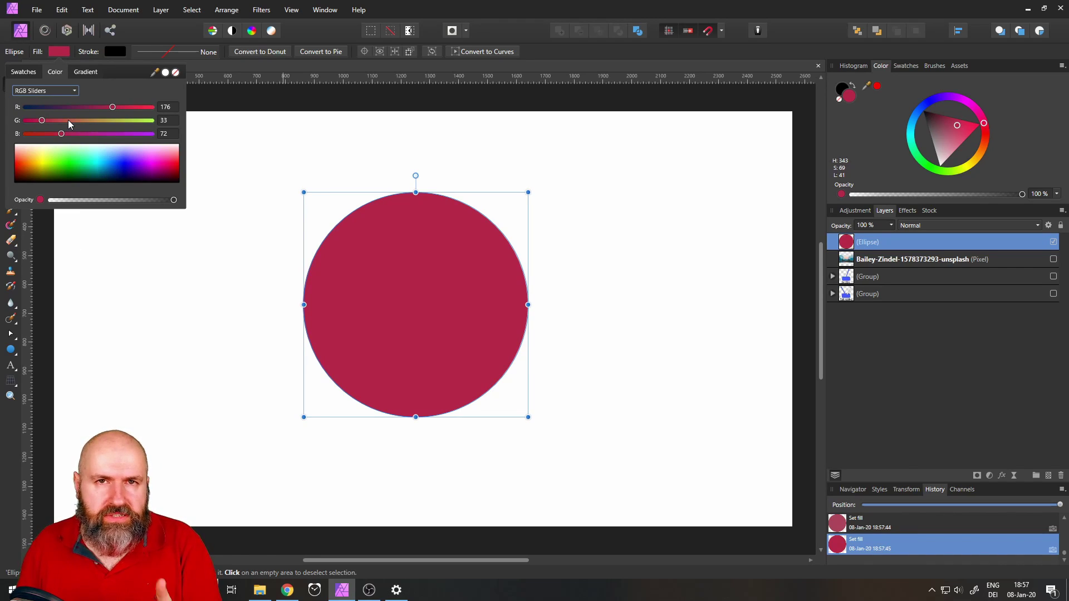
pyautogui.moveTo(113, 107); pyautogui.dragTo(108, 106)
pyautogui.moveTo(45, 121); pyautogui.dragTo(66, 137)
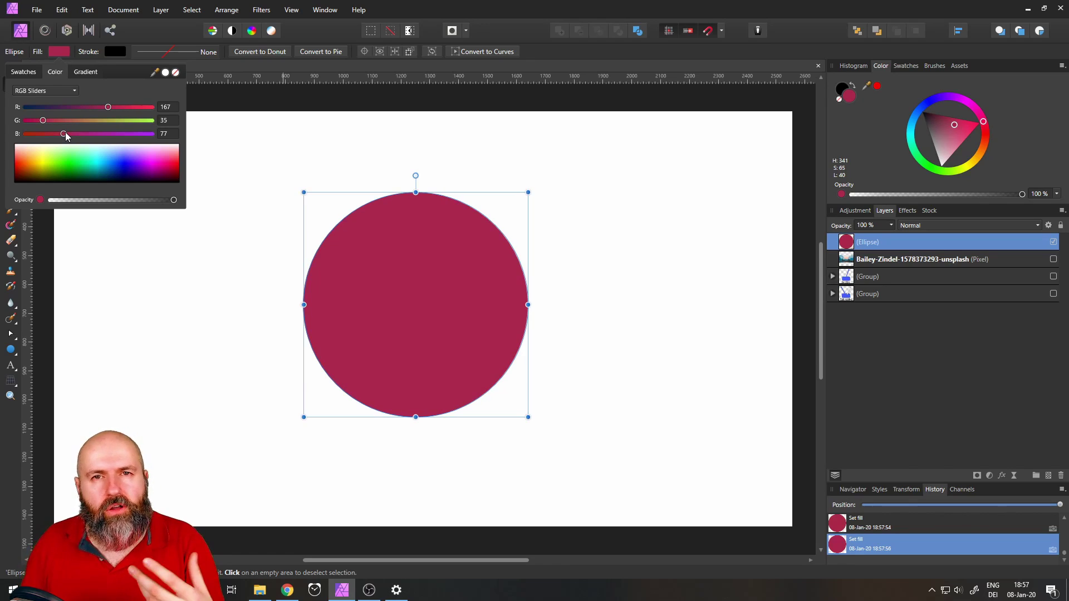